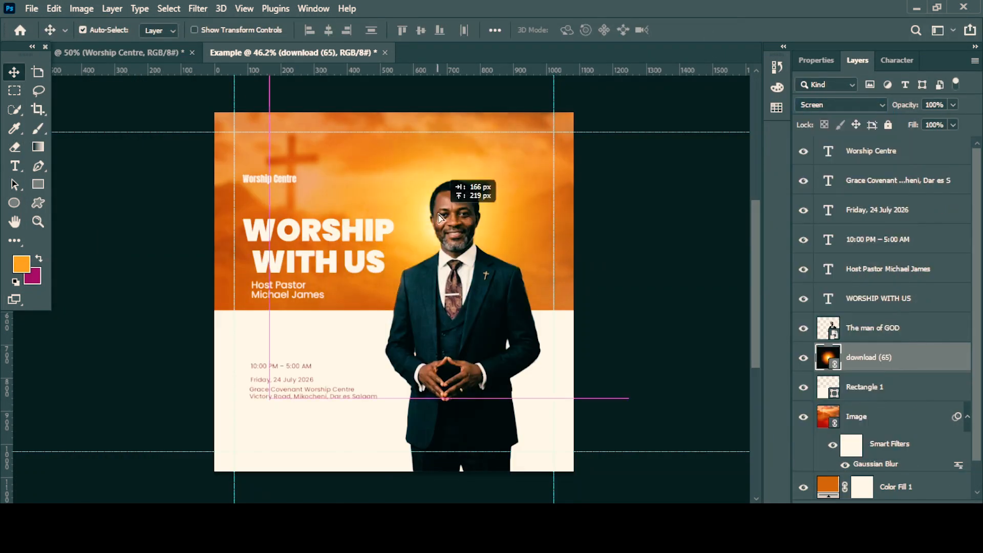
Align the Worship Centre and WORSHIP WITH US texts along their left edges.
{"action": "left_click", "coordinate": [378, 264]}
{"action": "left_click_drag", "start_coordinate": [269, 179], "coordinate": [272, 179]}
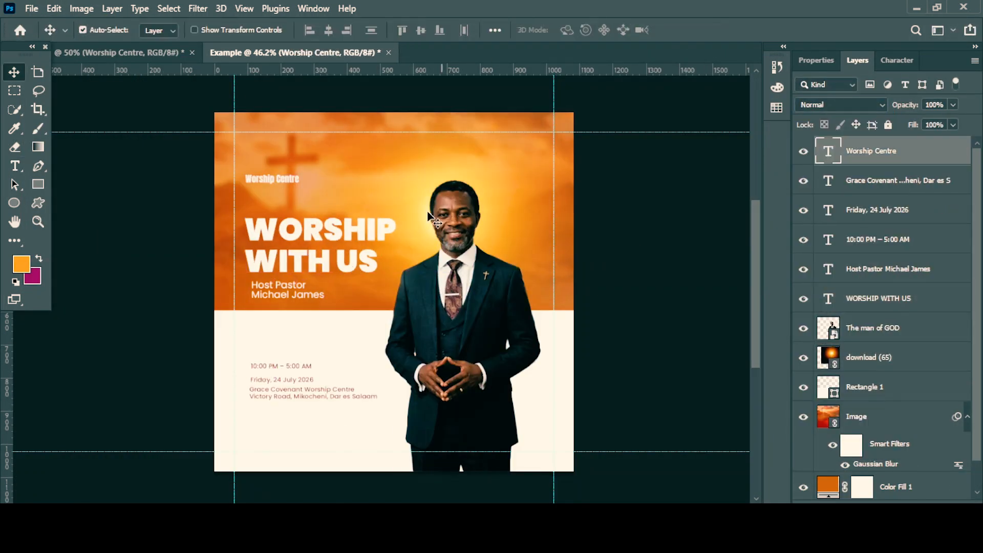
Duplicate the download (65) glow layer and position the copy behind the man's head to brighten the light.
{"action": "left_click", "coordinate": [486, 220]}
{"action": "key", "text": "ctrl+t"}
{"action": "key", "text": "Return"}
{"action": "left_click_drag", "start_coordinate": [436, 220], "coordinate": [445, 251]}
Enlarge the time, date and address texts slightly and align them under the heading's left edge.
{"action": "left_click", "coordinate": [314, 393]}
{"action": "left_click", "coordinate": [281, 366], "text": "shift"}
{"action": "key", "text": "ctrl+t"}
{"action": "key", "text": "Return"}
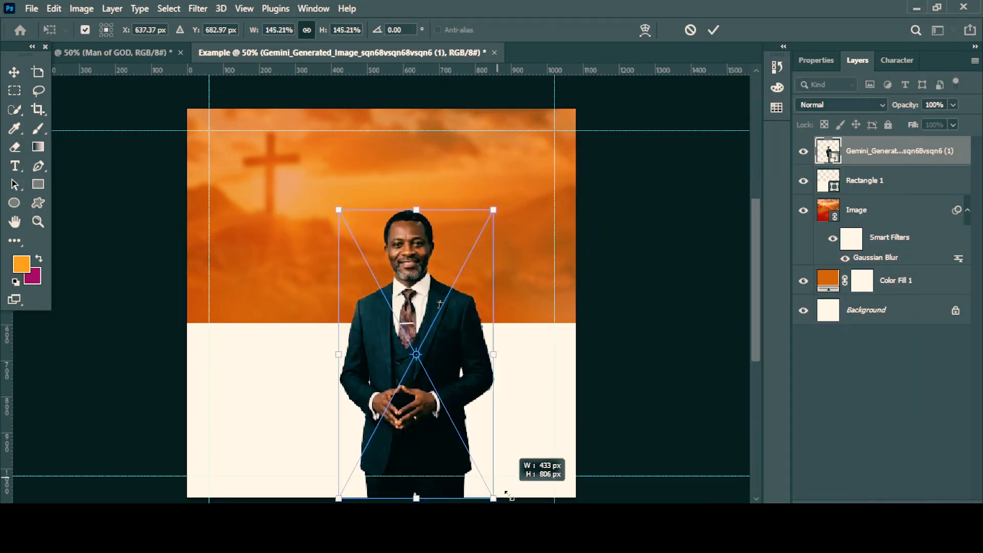
{"action": "key", "text": "Return"}
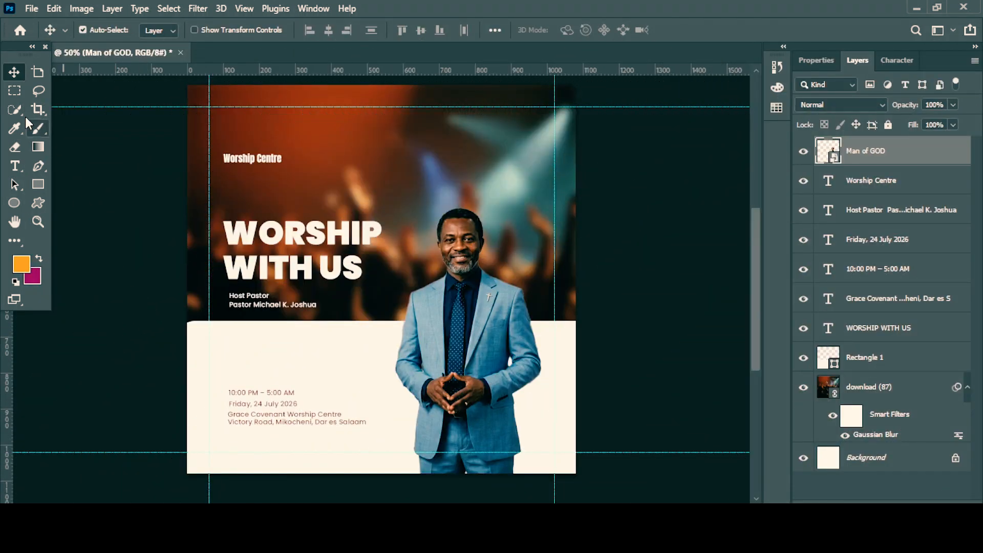
Create a new white 1080 × 1080 px document named Example at 300 pixels/inch in RGB Color.
{"action": "left_click", "coordinate": [31, 9]}
{"action": "left_click", "coordinate": [42, 20]}
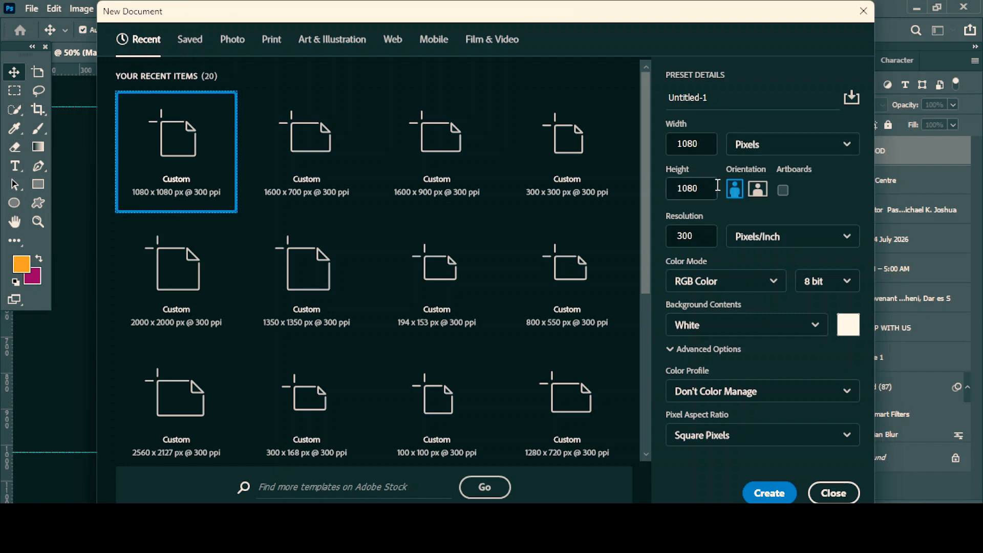
{"action": "double_click", "coordinate": [714, 108]}
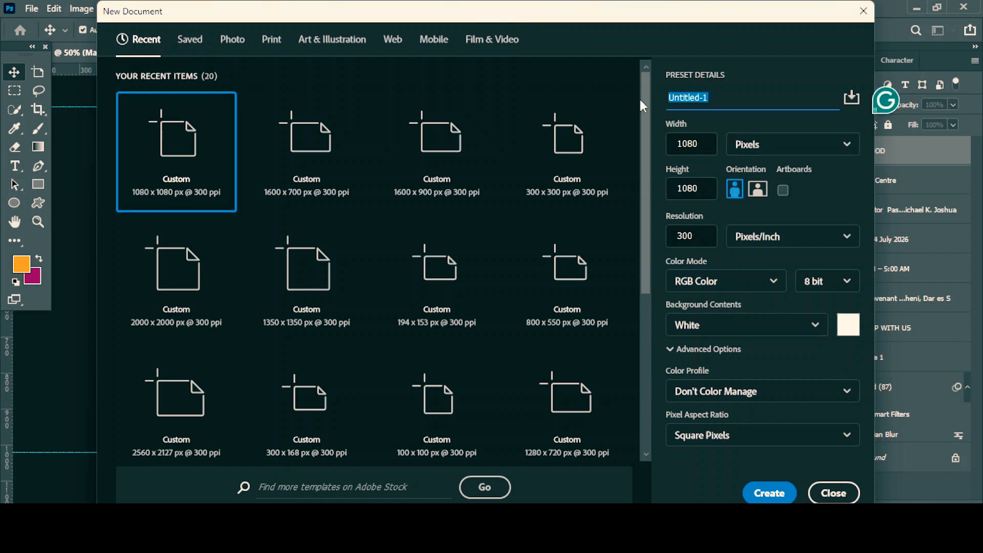
{"action": "type", "text": "example"}
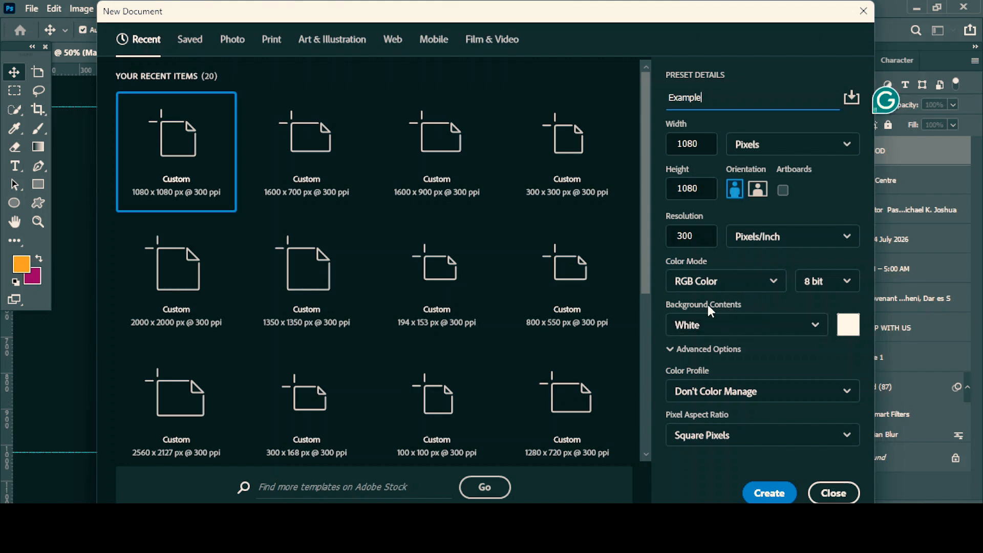
{"action": "left_click", "coordinate": [770, 496]}
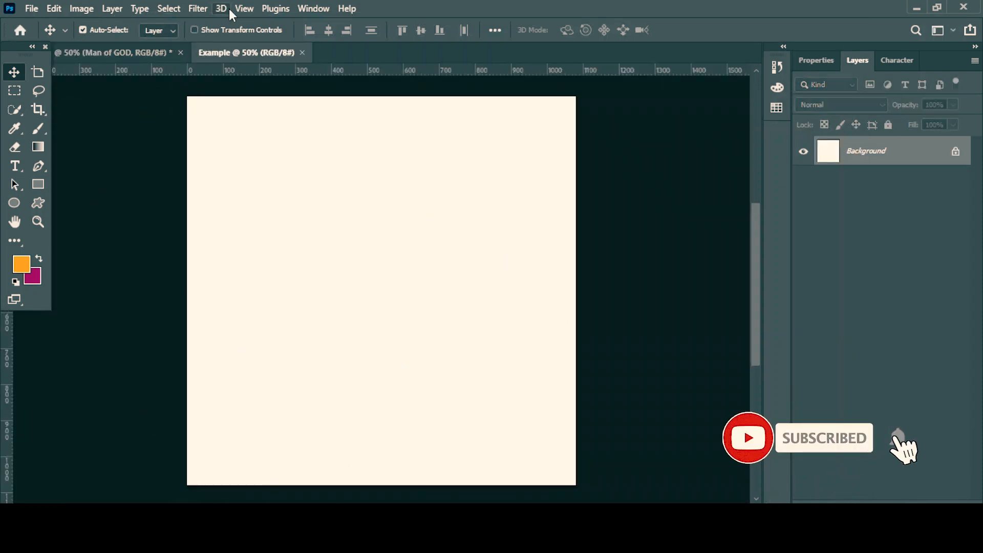
Add a guide layout with one column, one row and 60 px margins on all four sides.
{"action": "left_click", "coordinate": [244, 9]}
{"action": "left_click", "coordinate": [270, 454]}
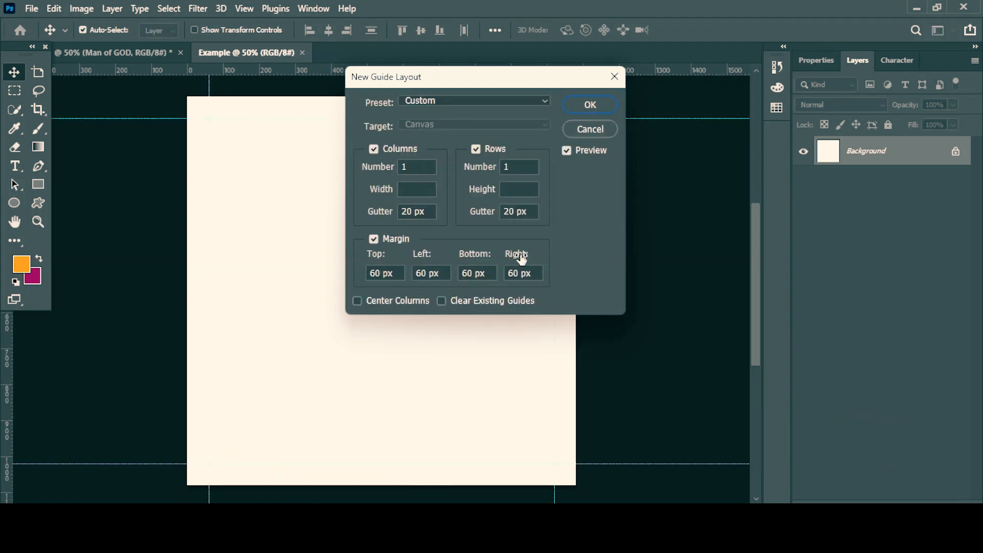
{"action": "left_click", "coordinate": [588, 113]}
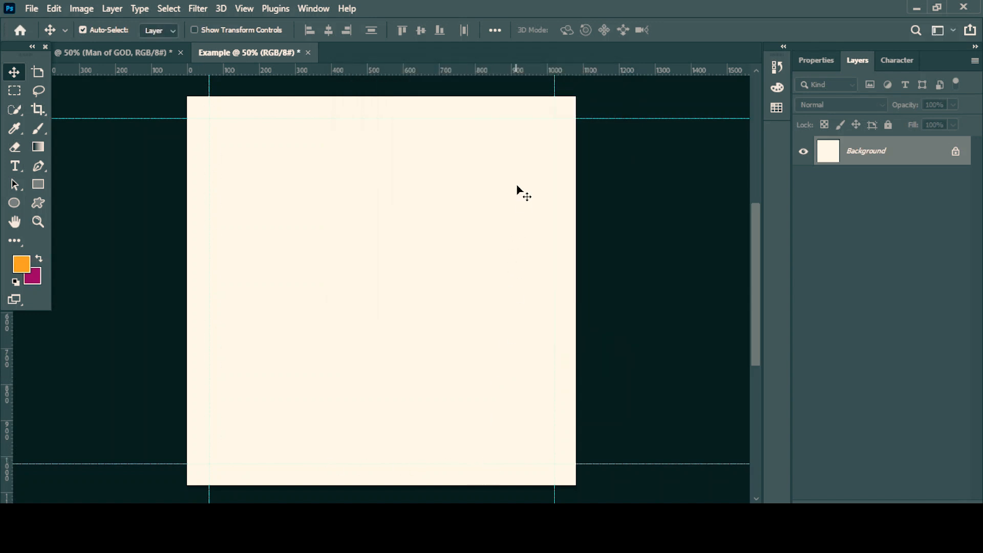
Place the ressurreição JPG from the Tutorial folder as a linked image.
{"action": "left_click", "coordinate": [31, 9]}
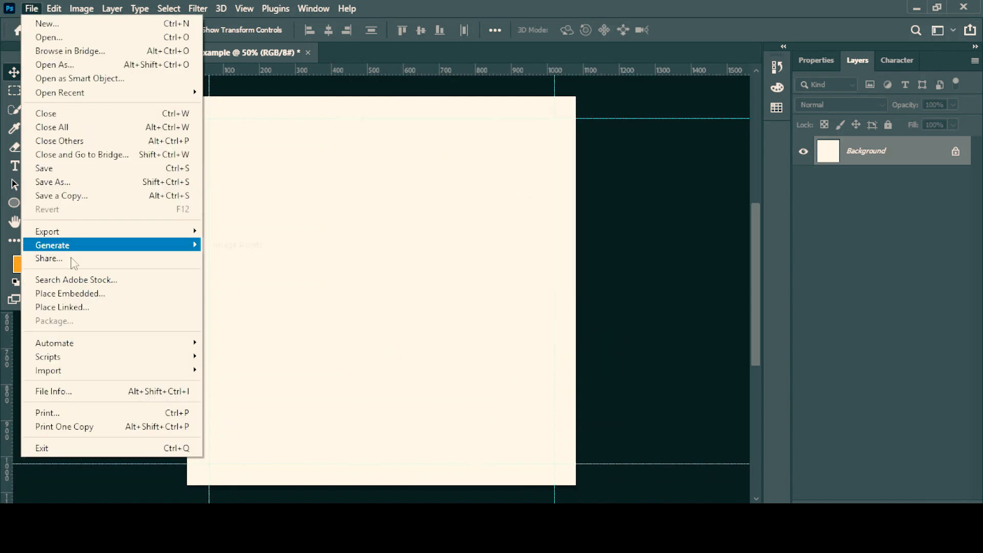
{"action": "left_click", "coordinate": [82, 309]}
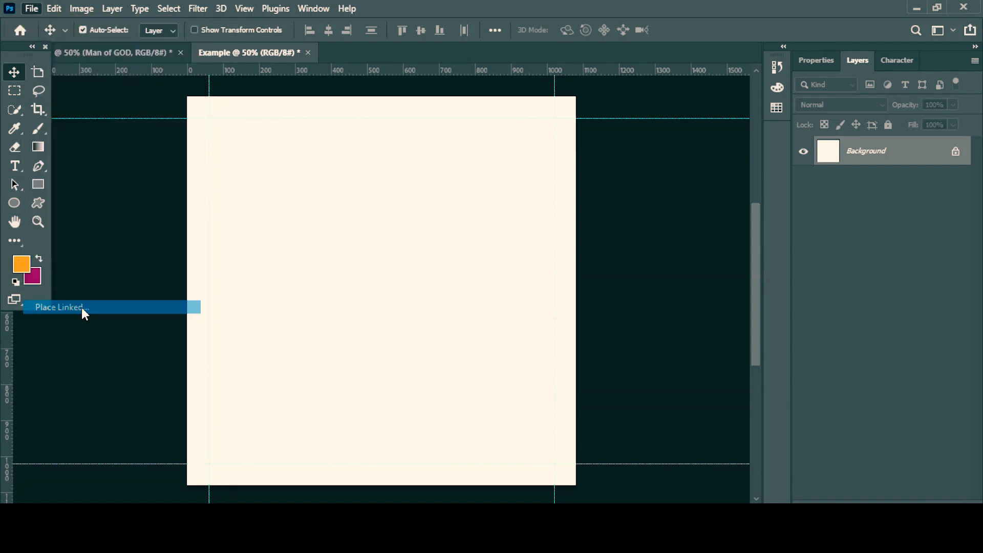
{"action": "left_click", "coordinate": [556, 251]}
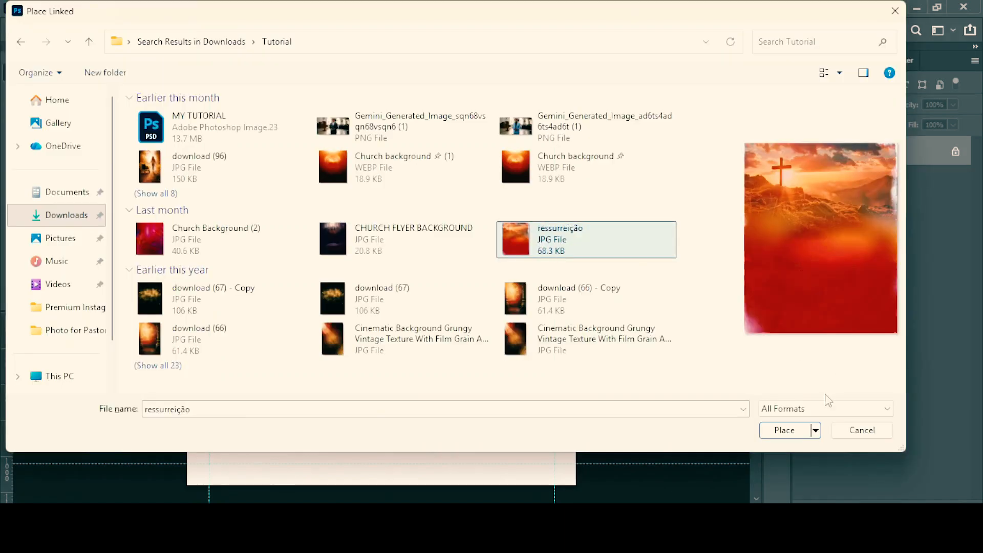
{"action": "left_click", "coordinate": [784, 430]}
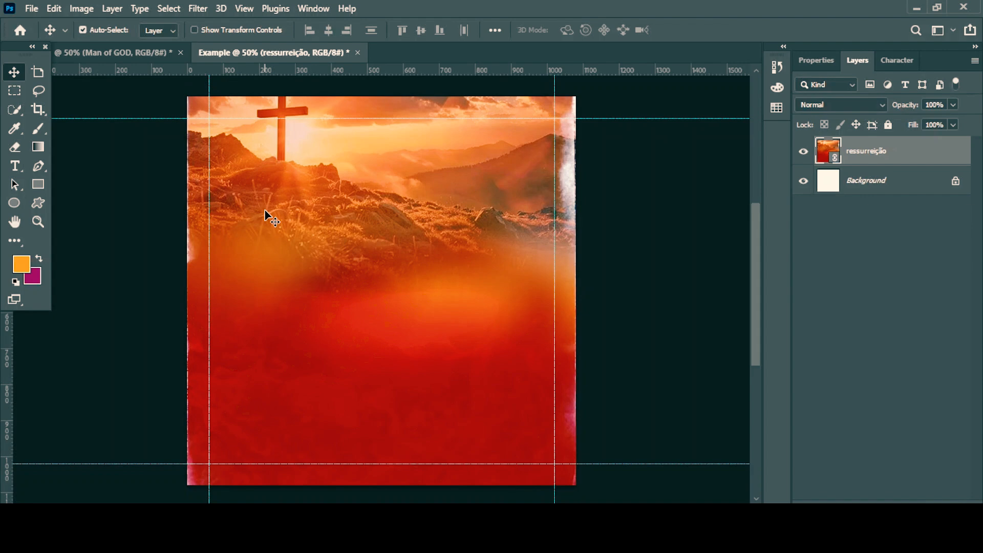
Scale the ressurreição image to about 1206 × 1508 px and position it so the whole cross shows in the upper canvas.
{"action": "key", "text": "ctrl+t"}
{"action": "left_click_drag", "start_coordinate": [189, 291], "coordinate": [164, 285]}
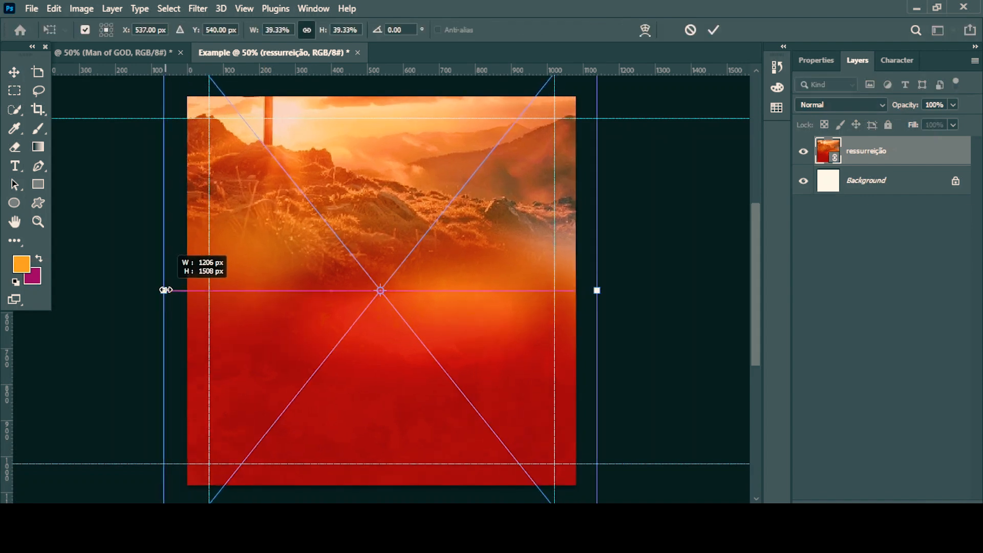
{"action": "key", "text": "Return"}
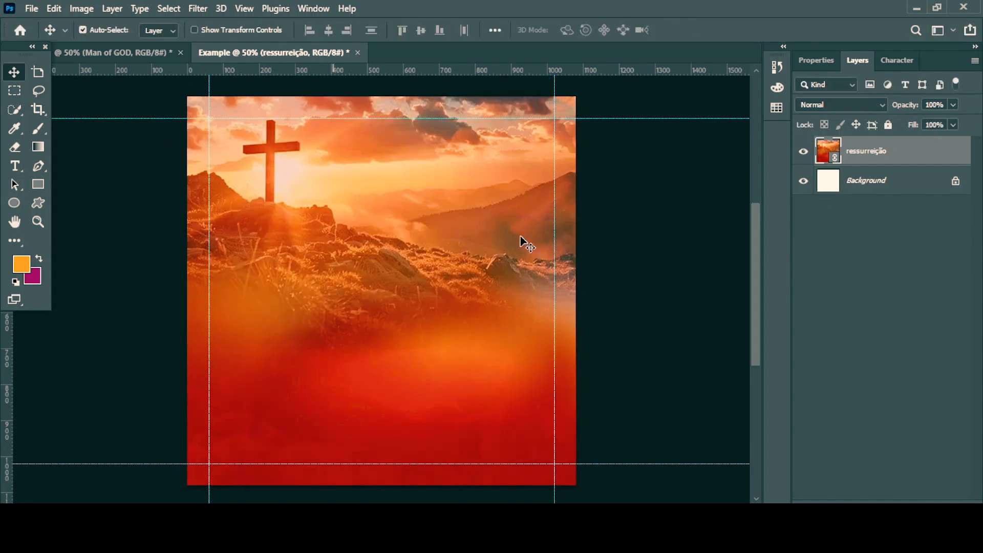
Apply a Gaussian Blur with a radius of 6.6 pixels to the ressurreição image.
{"action": "left_click", "coordinate": [197, 10]}
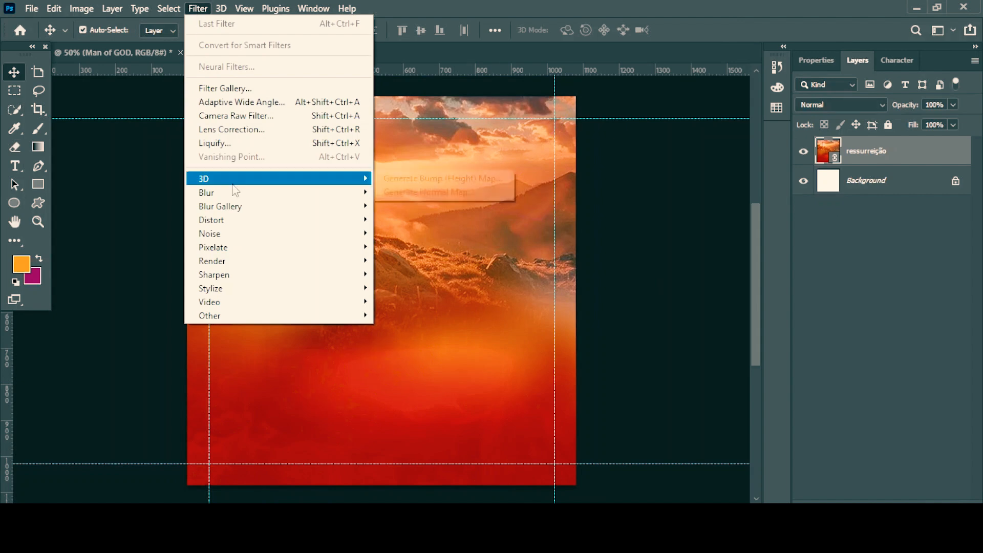
{"action": "mouse_move", "coordinate": [308, 193]}
{"action": "left_click", "coordinate": [412, 247]}
{"action": "left_click_drag", "start_coordinate": [649, 354], "coordinate": [655, 358]}
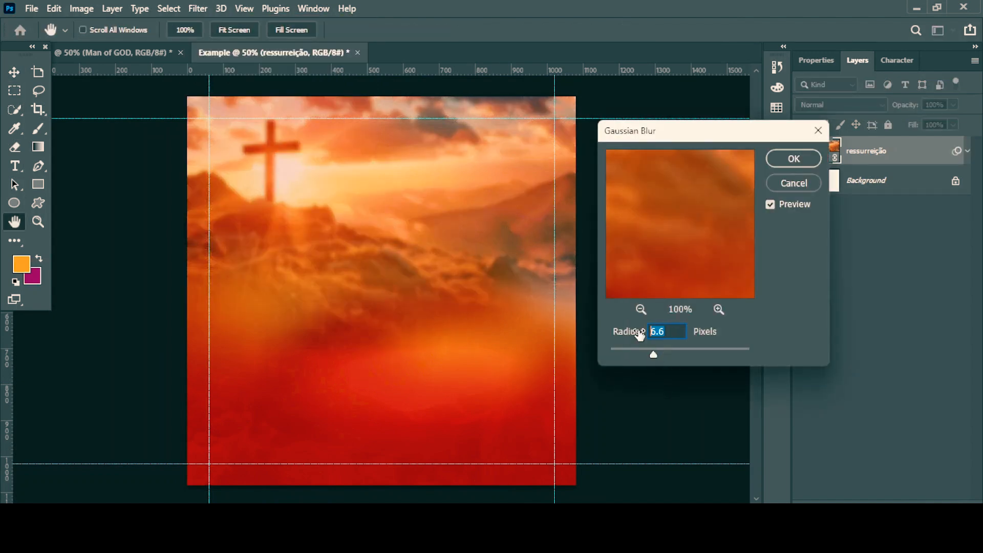
{"action": "key", "text": "Return"}
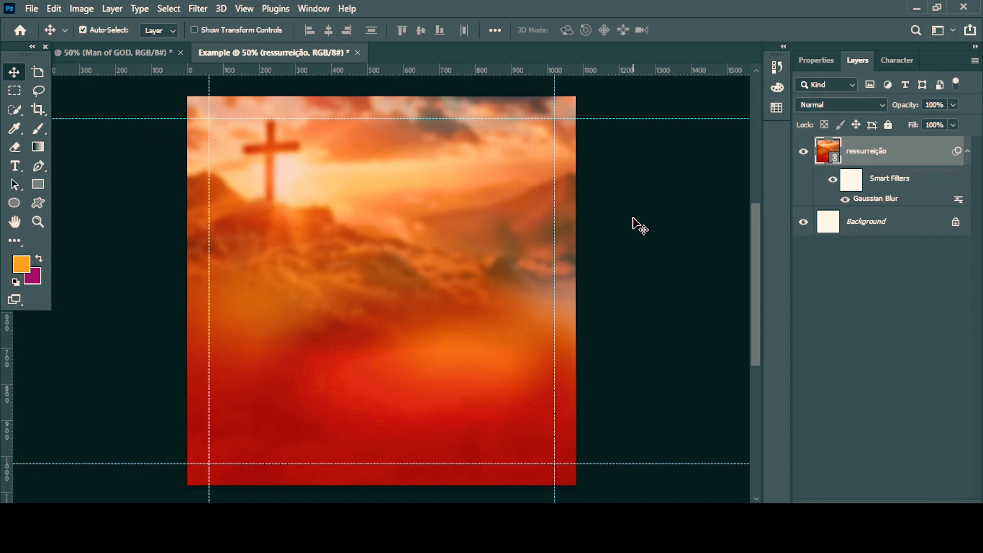
Check the finished sample flyer, then draw a rectangle about 1156 × 442 px across the lower part of the Example canvas.
{"action": "left_click", "coordinate": [103, 52]}
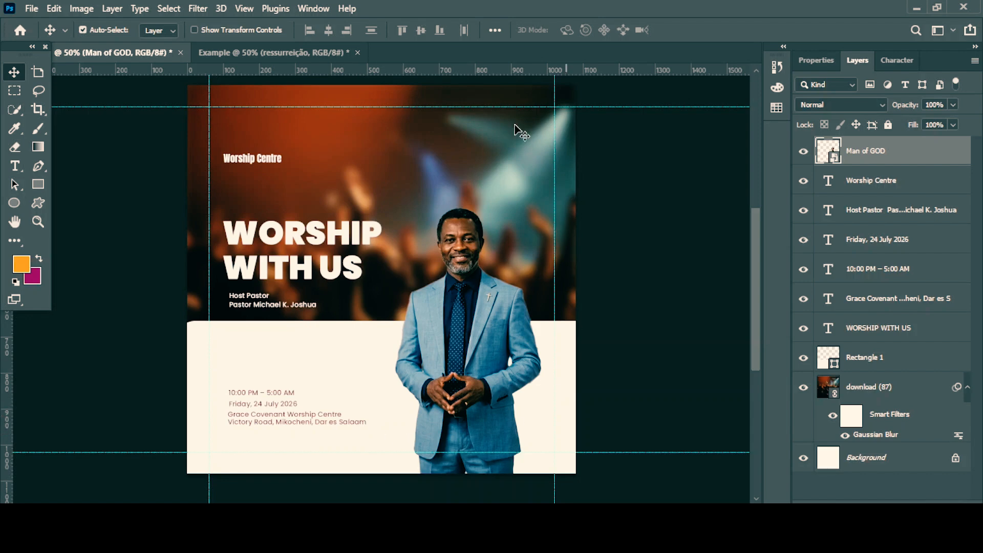
{"action": "left_click", "coordinate": [262, 52]}
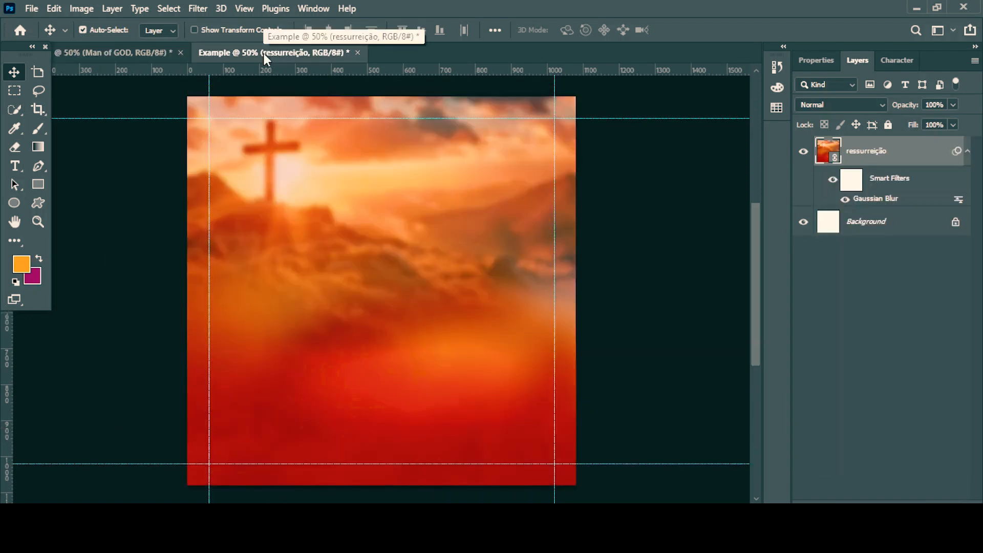
{"action": "left_click", "coordinate": [39, 188]}
{"action": "left_click_drag", "start_coordinate": [172, 340], "coordinate": [586, 484]}
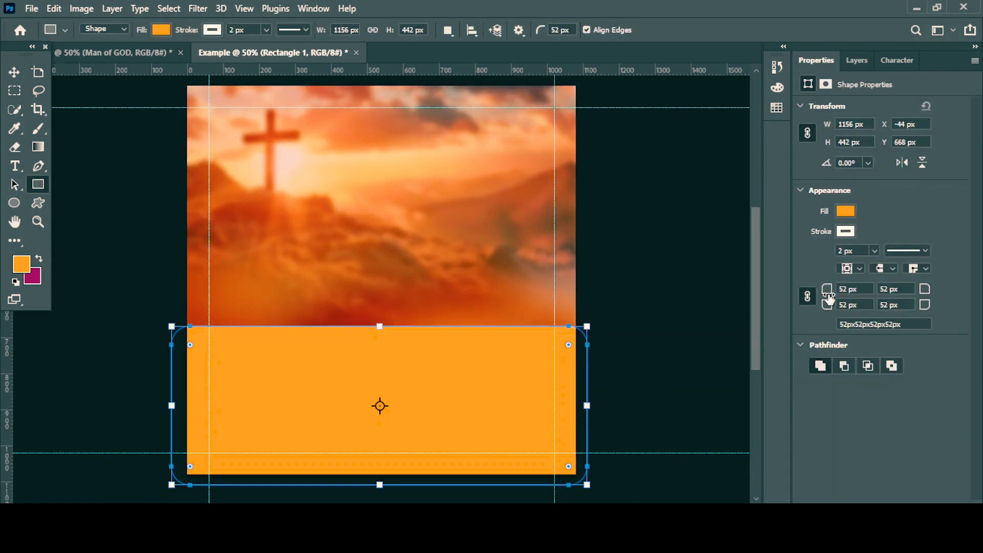
Give the rectangle 0 px corner radii, no stroke and a white fill.
{"action": "left_click_drag", "start_coordinate": [821, 313], "coordinate": [742, 333]}
{"action": "left_click", "coordinate": [845, 231]}
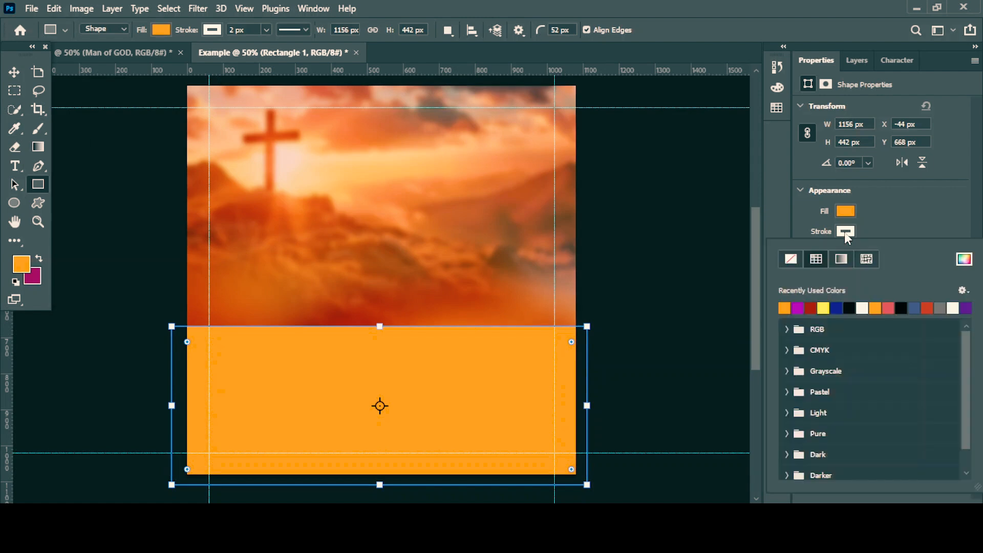
{"action": "left_click", "coordinate": [784, 260]}
{"action": "left_click", "coordinate": [846, 211]}
{"action": "left_click", "coordinate": [848, 210]}
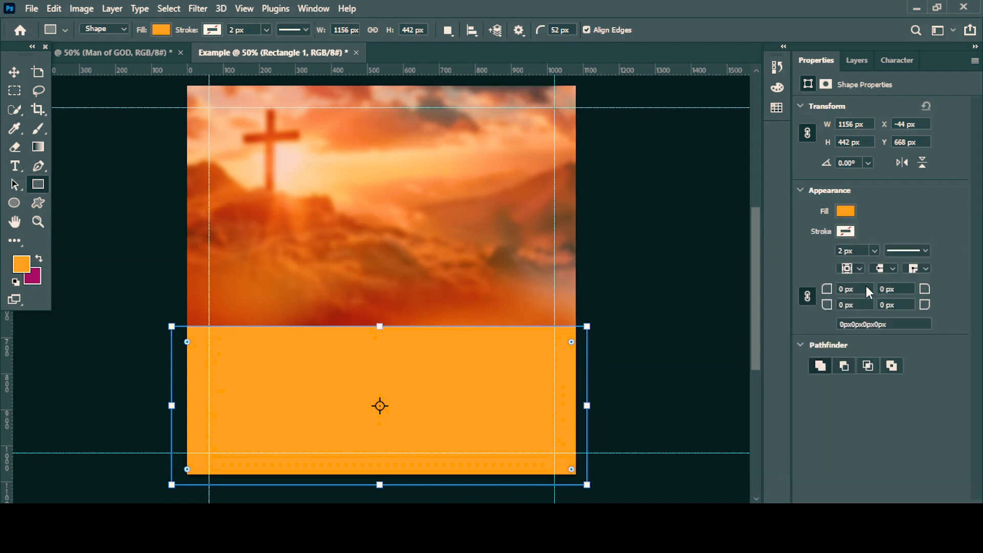
{"action": "left_click", "coordinate": [847, 212]}
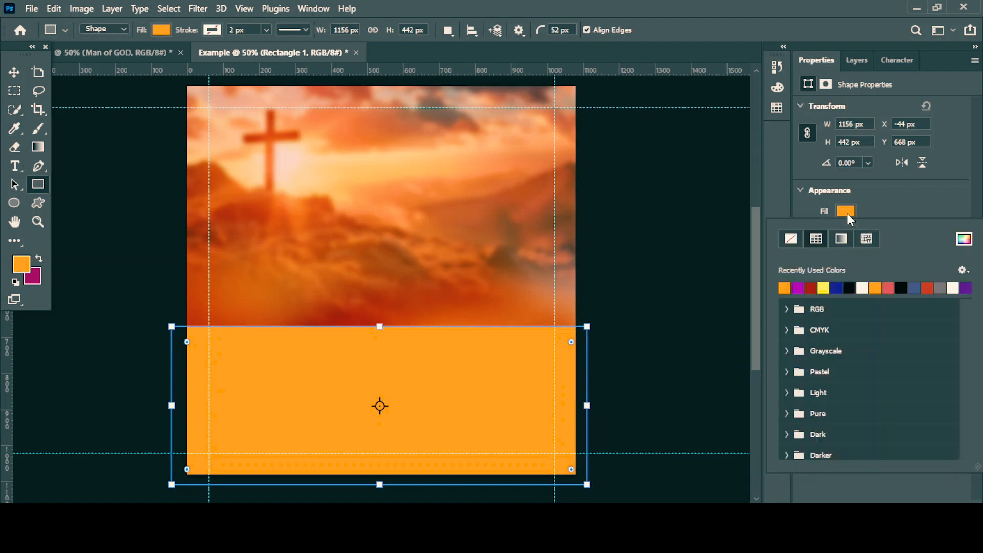
{"action": "left_click", "coordinate": [863, 287]}
Move the white rectangle up to about Y 596 px and stretch its height to about 528 px, past the canvas bottom.
{"action": "key", "text": "v"}
{"action": "left_click_drag", "start_coordinate": [373, 350], "coordinate": [380, 336]}
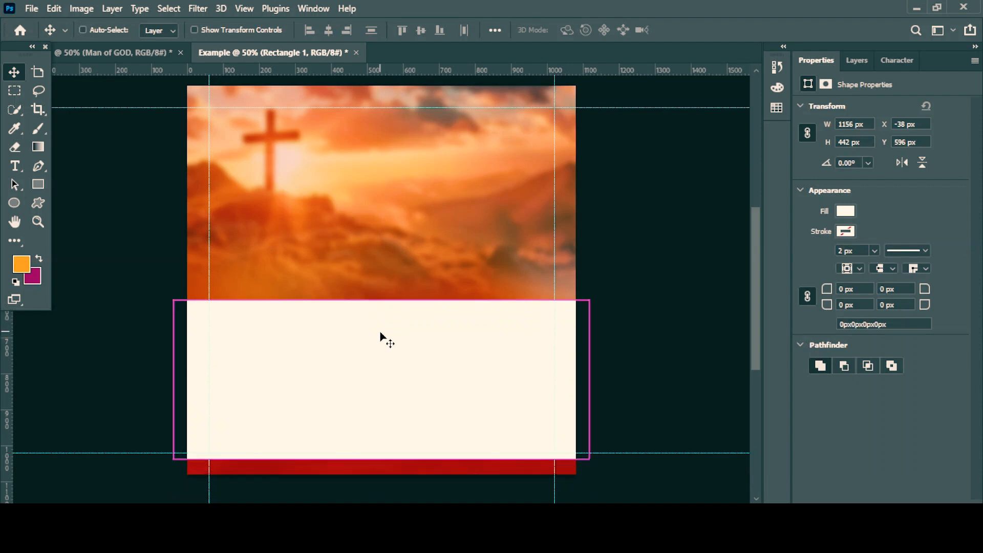
{"action": "key", "text": "ctrl+t"}
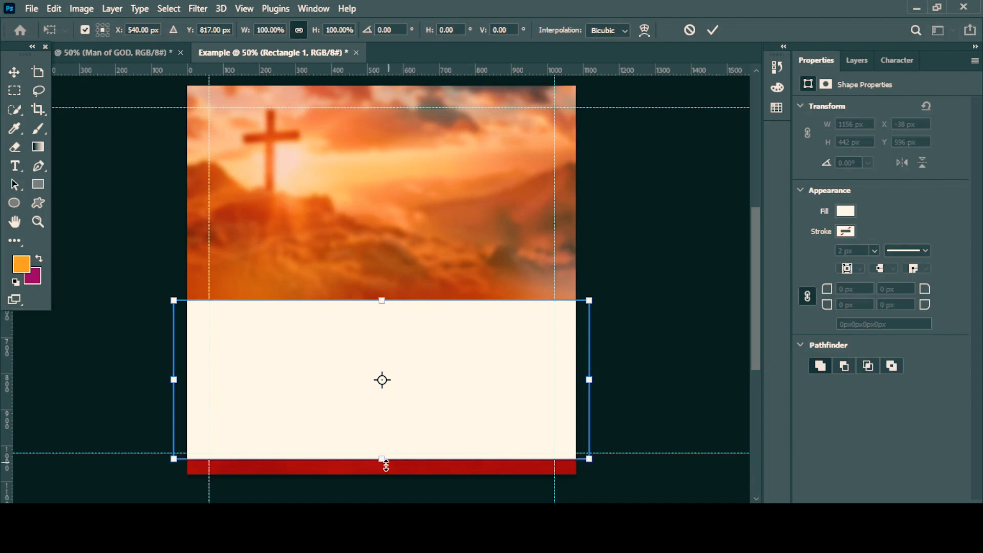
{"action": "left_click_drag", "start_coordinate": [382, 459], "coordinate": [384, 490]}
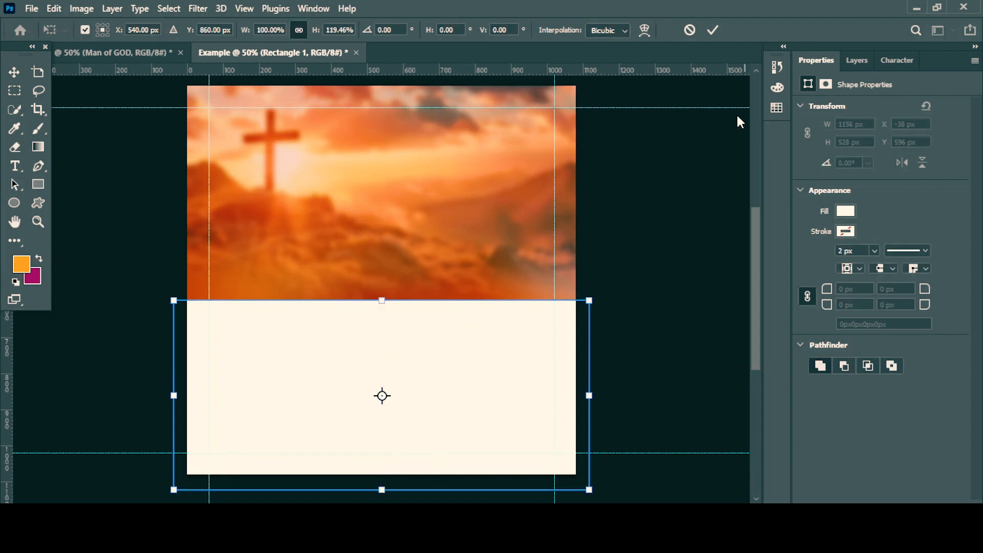
{"action": "left_click", "coordinate": [711, 33]}
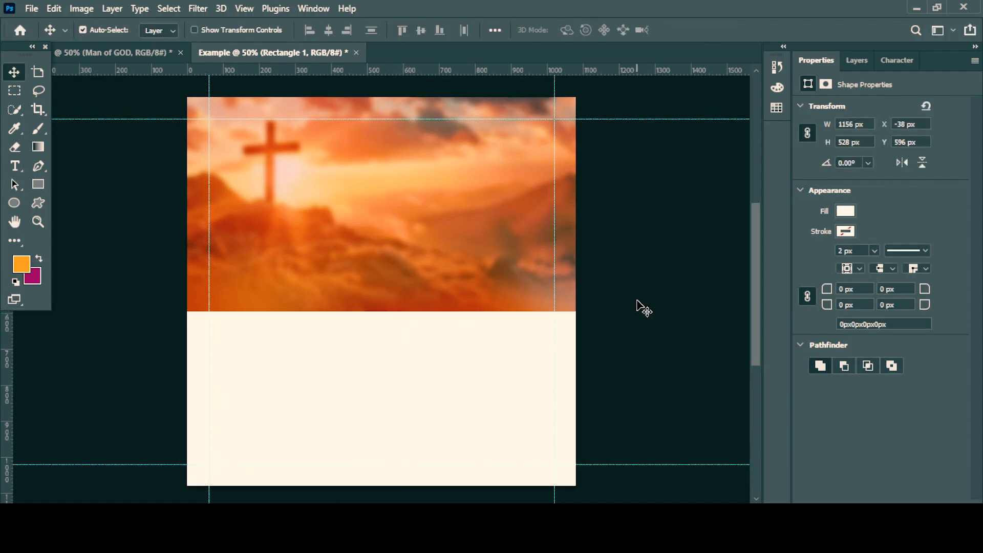
Add a Solid Color fill layer directly above the Background, using the dark orange sampled from the cross.
{"action": "left_click", "coordinate": [98, 58]}
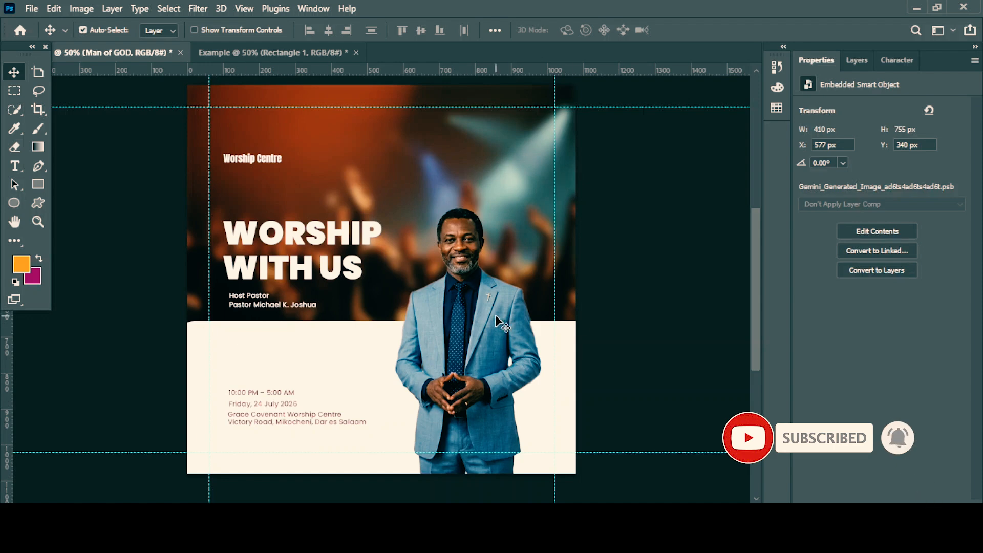
{"action": "left_click", "coordinate": [204, 57]}
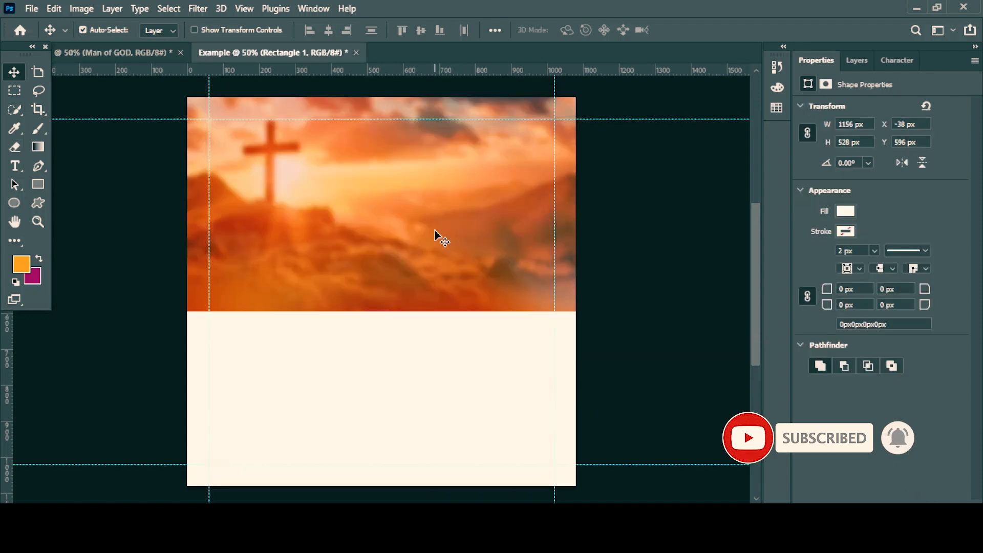
{"action": "left_click", "coordinate": [853, 61]}
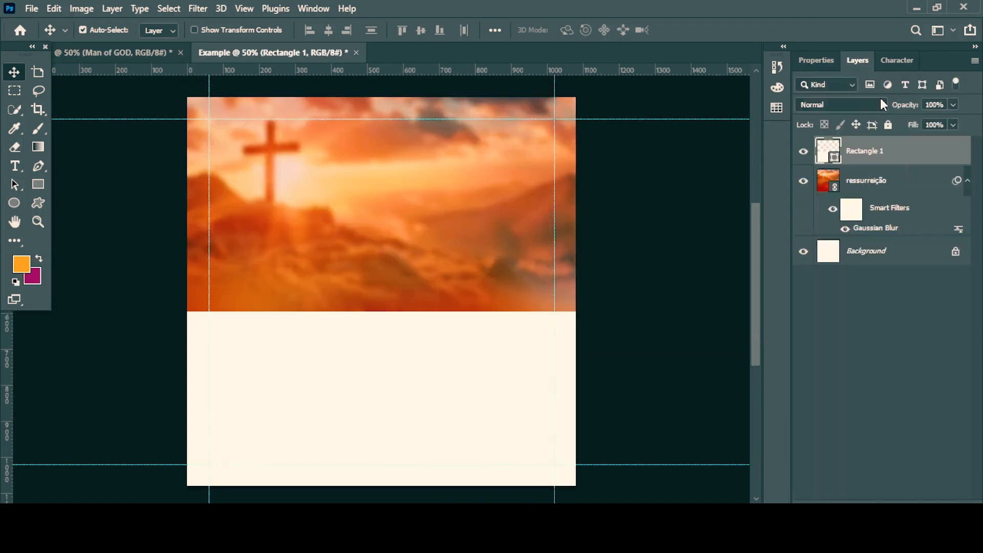
{"action": "left_click", "coordinate": [887, 255]}
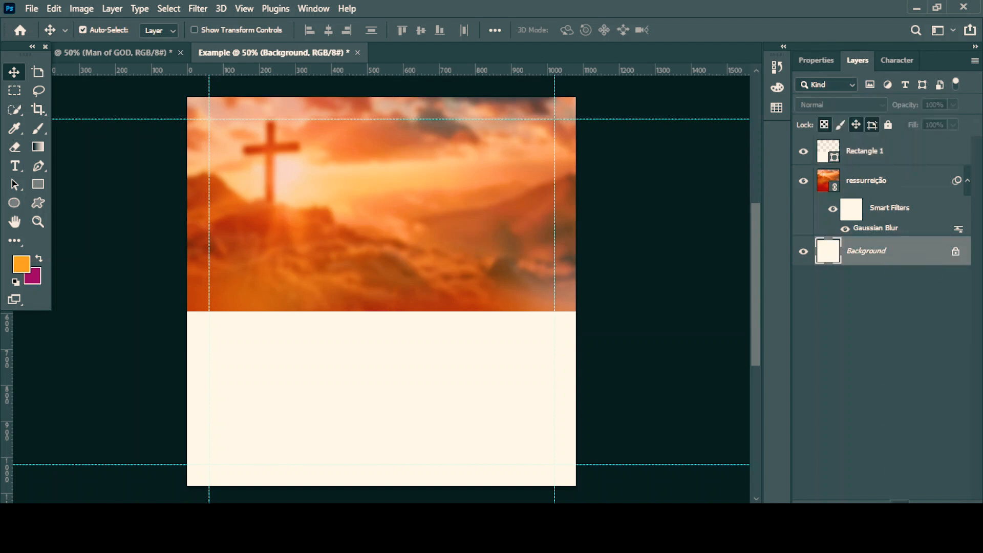
{"action": "left_click", "coordinate": [895, 501]}
{"action": "left_click", "coordinate": [910, 257]}
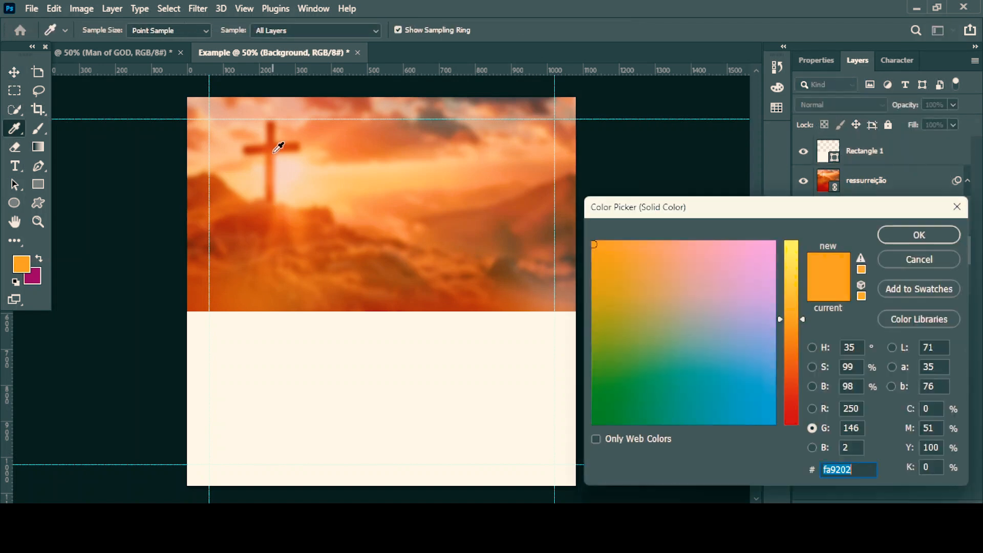
{"action": "left_click", "coordinate": [279, 148]}
{"action": "key", "text": "Return"}
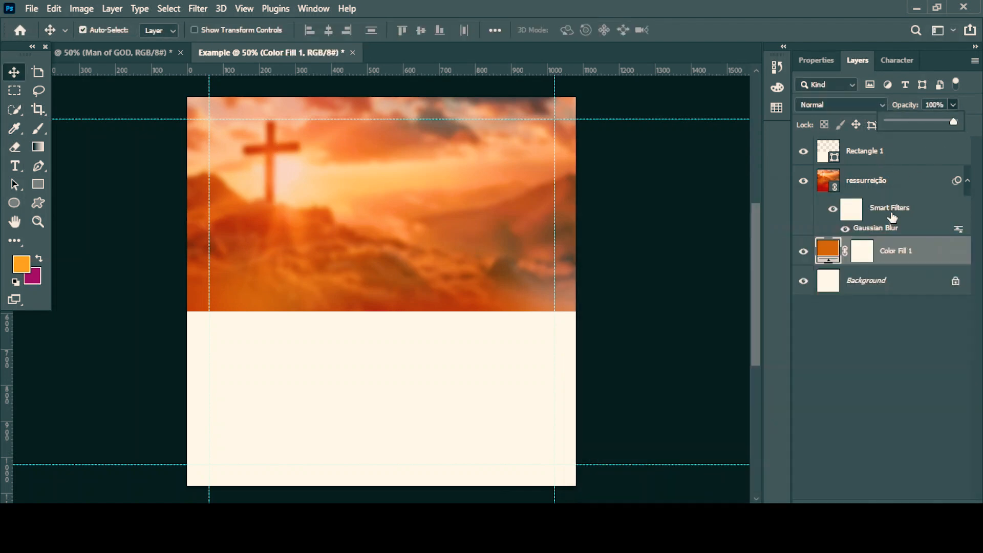
Rename the ressurreição layer as Image.
{"action": "double_click", "coordinate": [878, 181]}
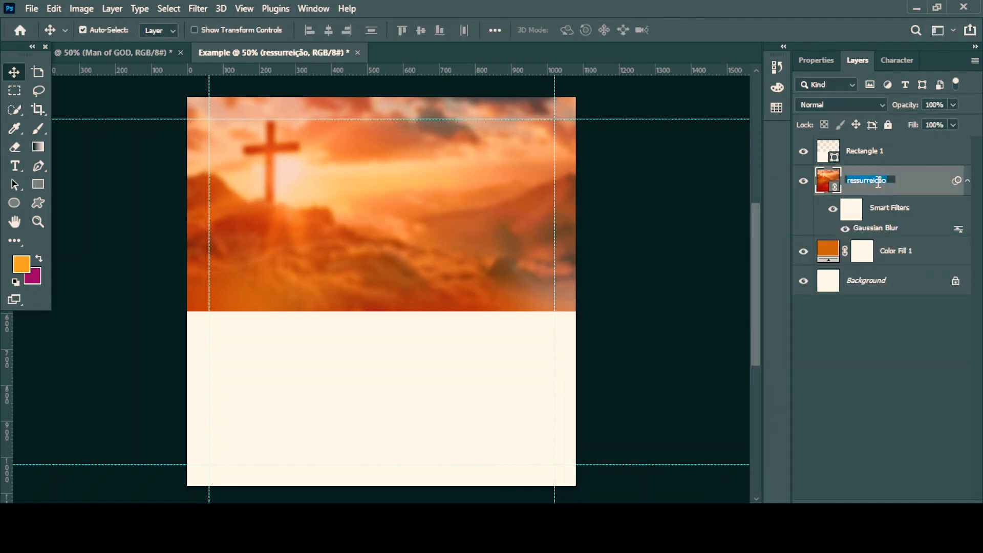
{"action": "key", "text": "BackSpace"}
{"action": "key", "text": "Return"}
Lower the Image layer's opacity to 53% so the orange color fill shows through.
{"action": "left_click", "coordinate": [951, 105]}
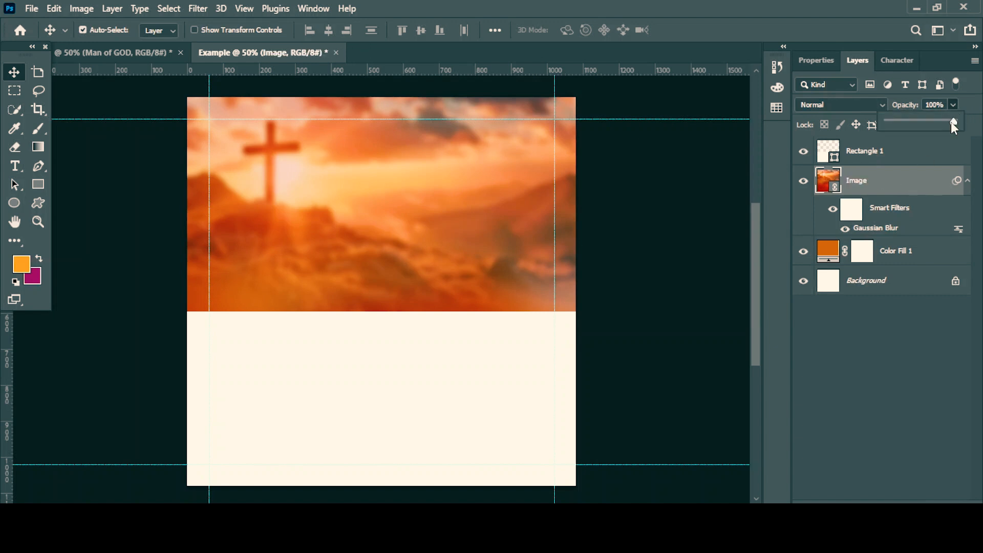
{"action": "left_click_drag", "start_coordinate": [932, 121], "coordinate": [921, 122]}
{"action": "left_click", "coordinate": [935, 105]}
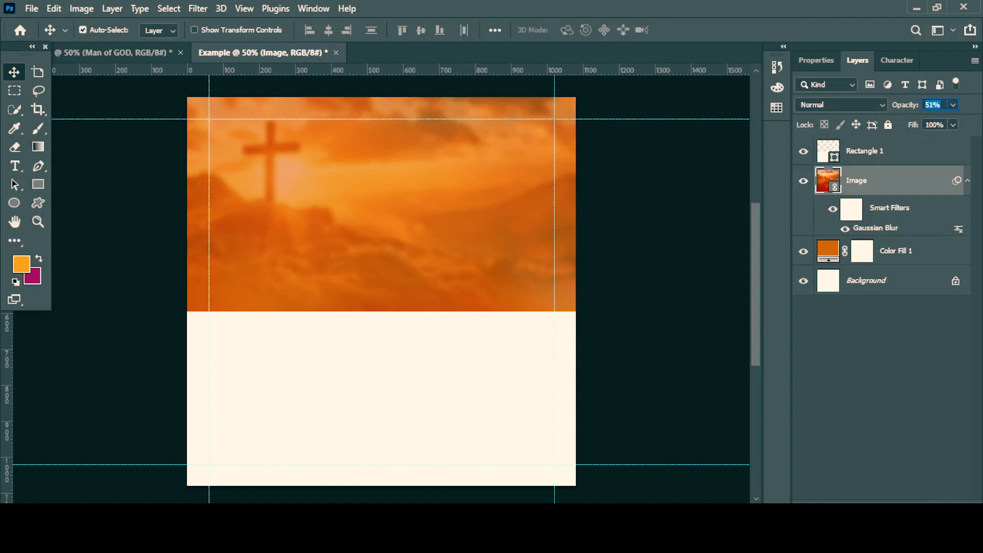
{"action": "type", "text": "53"}
{"action": "key", "text": "Return"}
{"action": "scroll", "coordinate": [684, 217], "scroll_direction": "up", "scroll_amount": 1}
{"action": "left_click", "coordinate": [693, 231]}
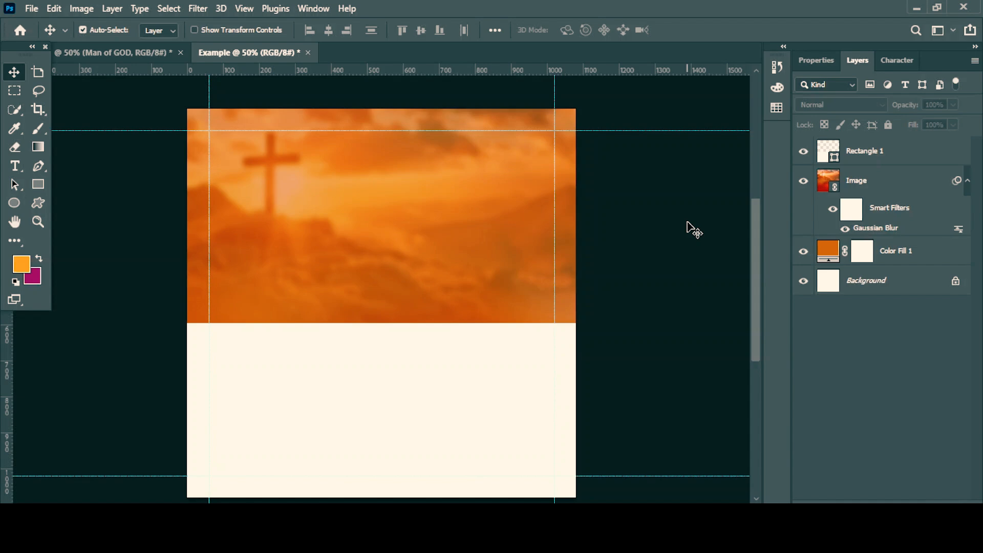
Place the linked photo Gemini_Generated_Image_sqn68vsqn68vsqn6 (1) of the dark-suited pastor into the Example canvas.
{"action": "left_click", "coordinate": [32, 9]}
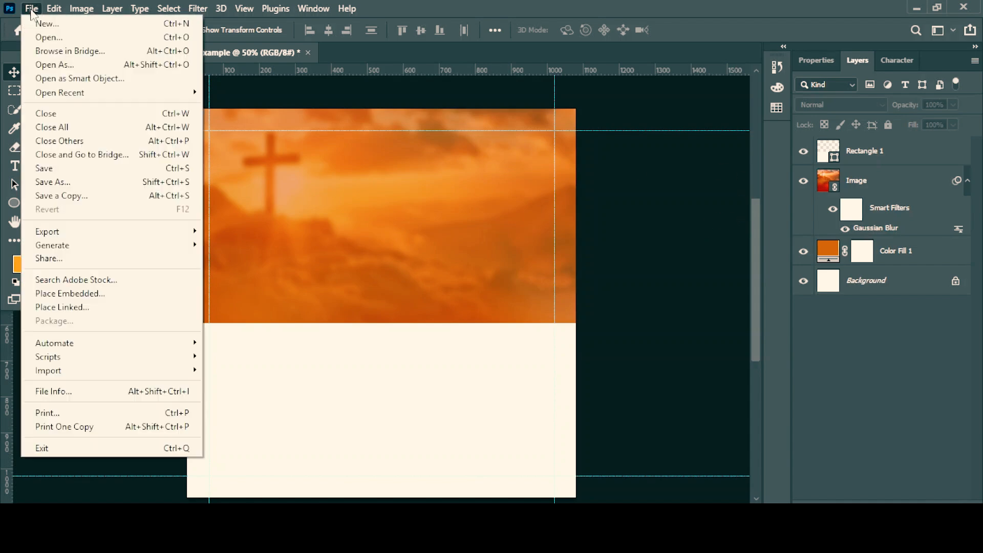
{"action": "left_click", "coordinate": [79, 308]}
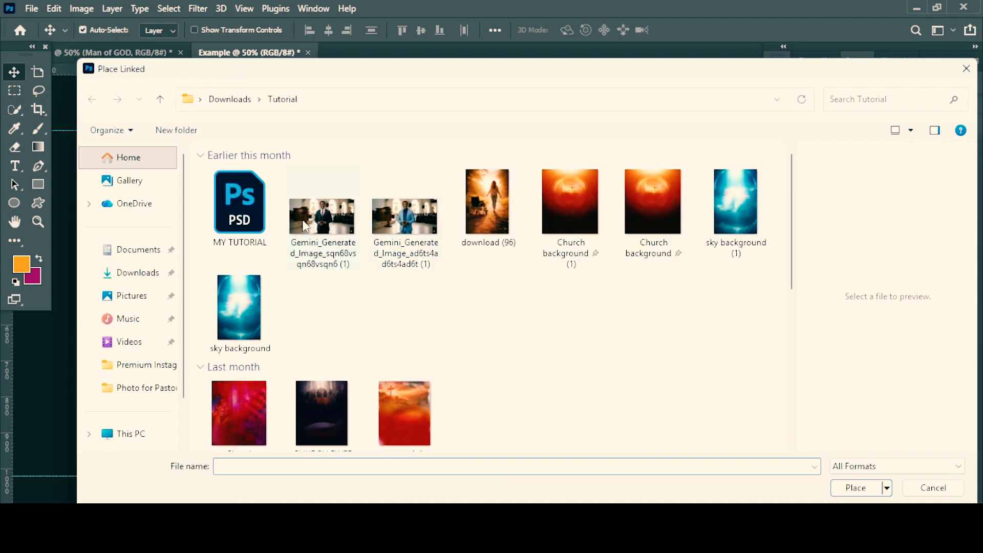
{"action": "left_click", "coordinate": [246, 168]}
{"action": "double_click", "coordinate": [319, 225]}
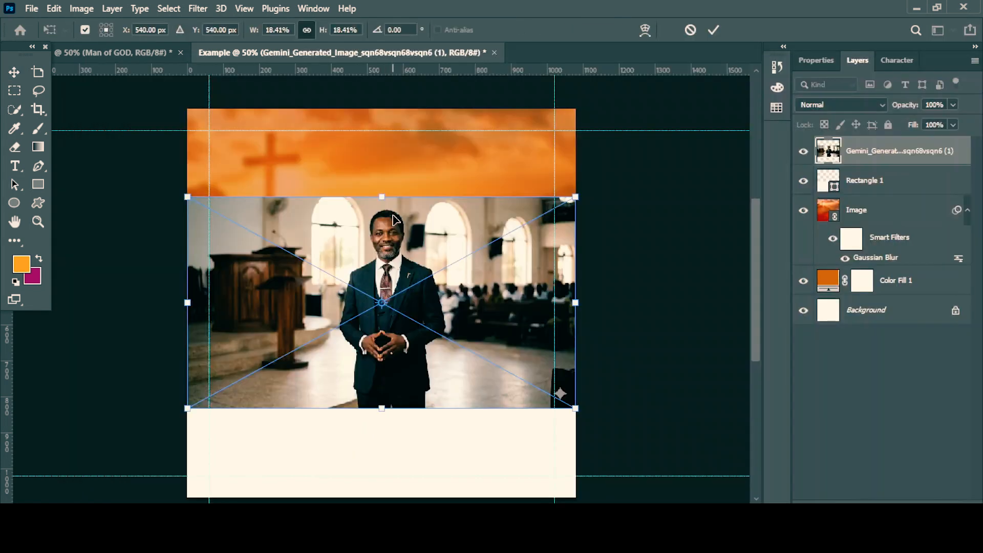
Mask away the pastor photo's background with Select Subject and convert the masked layer to a smart object.
{"action": "left_click", "coordinate": [14, 110]}
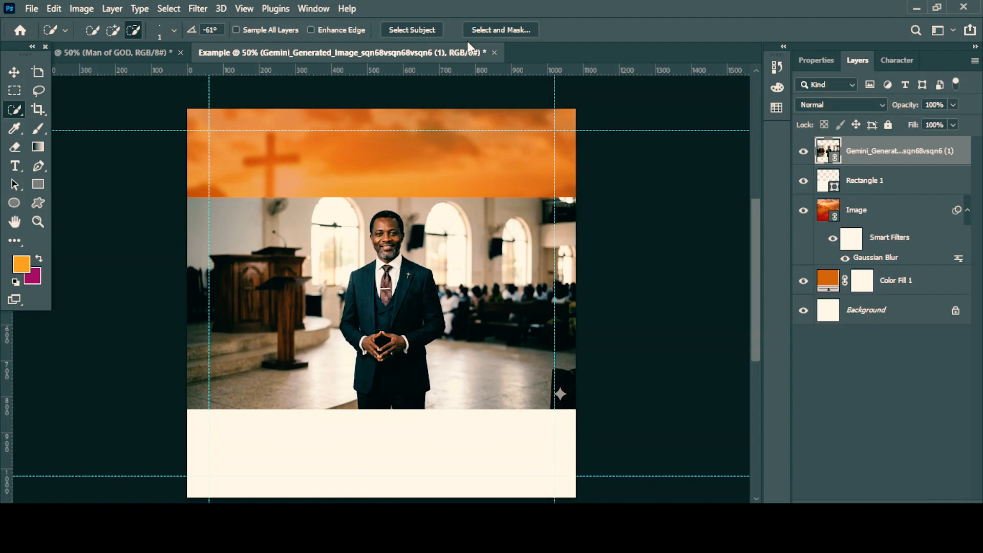
{"action": "left_click", "coordinate": [421, 31]}
{"action": "left_click", "coordinate": [880, 508]}
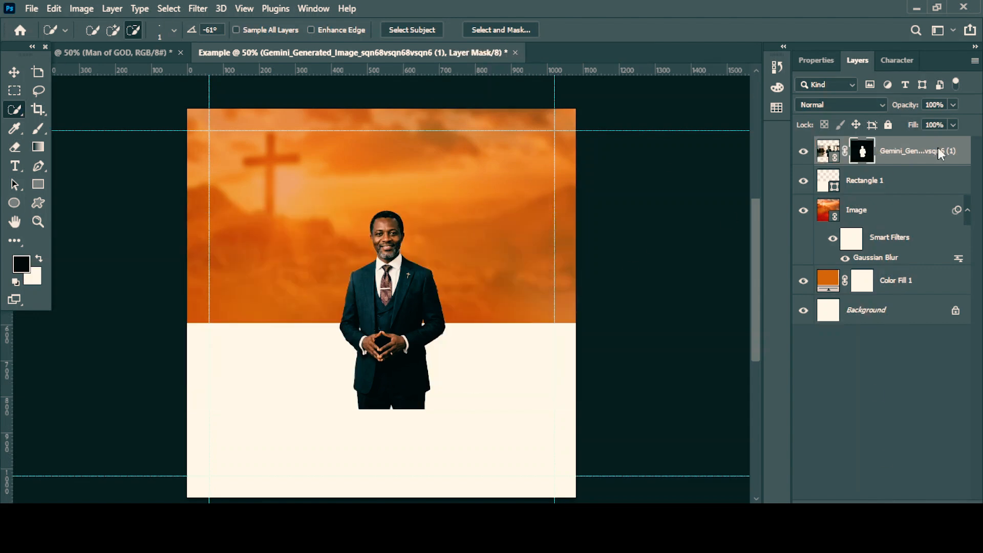
{"action": "right_click", "coordinate": [906, 155]}
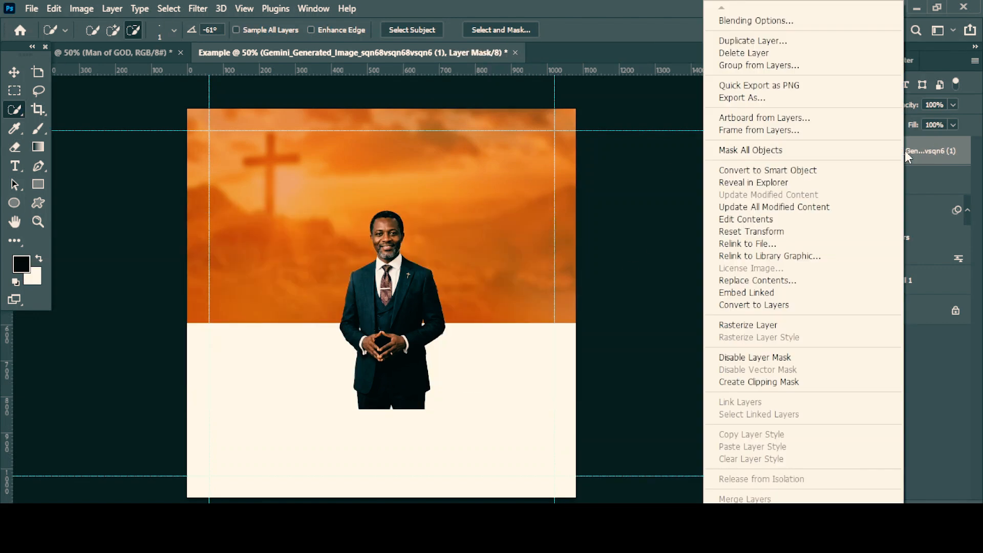
{"action": "left_click", "coordinate": [798, 168]}
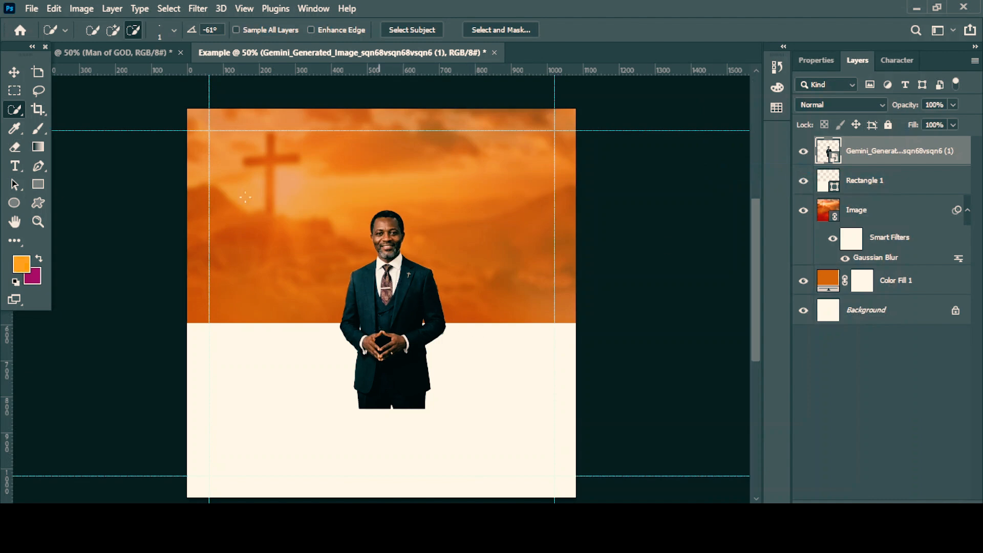
Scale the pastor cutout to about 158% and position it just right of the canvas centre, legs running past the bottom edge.
{"action": "left_click", "coordinate": [15, 73]}
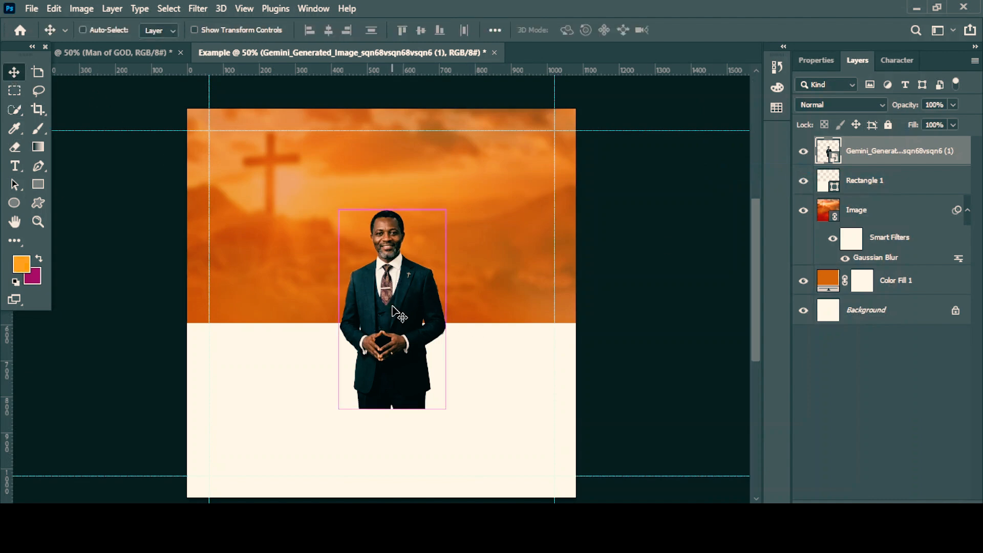
{"action": "key", "text": "ctrl+t"}
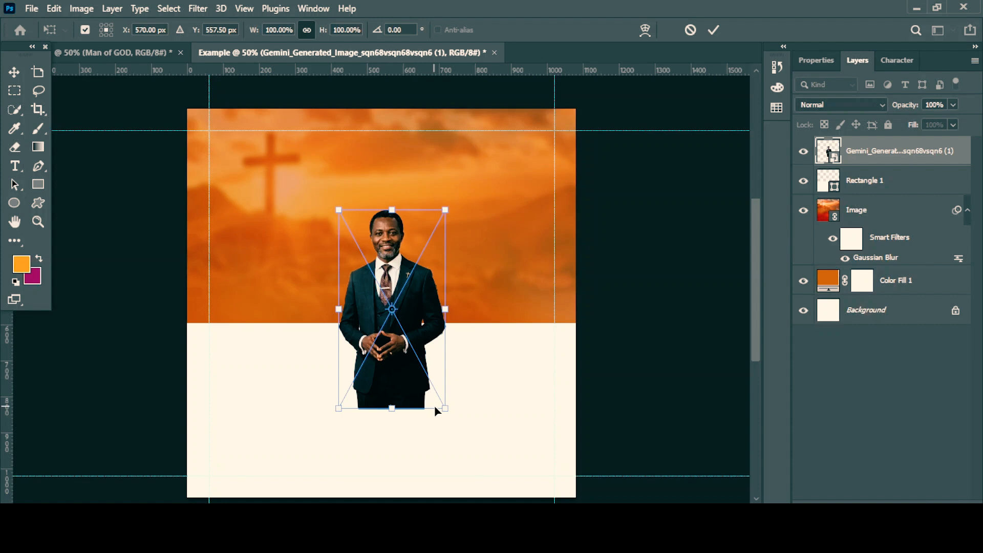
{"action": "left_click_drag", "start_coordinate": [445, 407], "coordinate": [510, 501]}
{"action": "left_click_drag", "start_coordinate": [414, 307], "coordinate": [449, 314]}
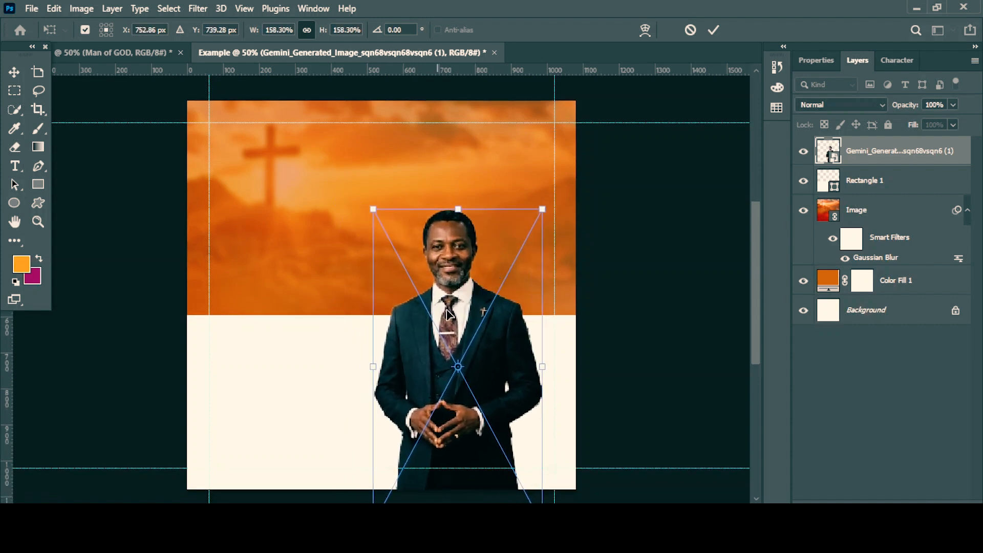
{"action": "left_click", "coordinate": [713, 30]}
{"action": "left_click_drag", "start_coordinate": [458, 373], "coordinate": [420, 340]}
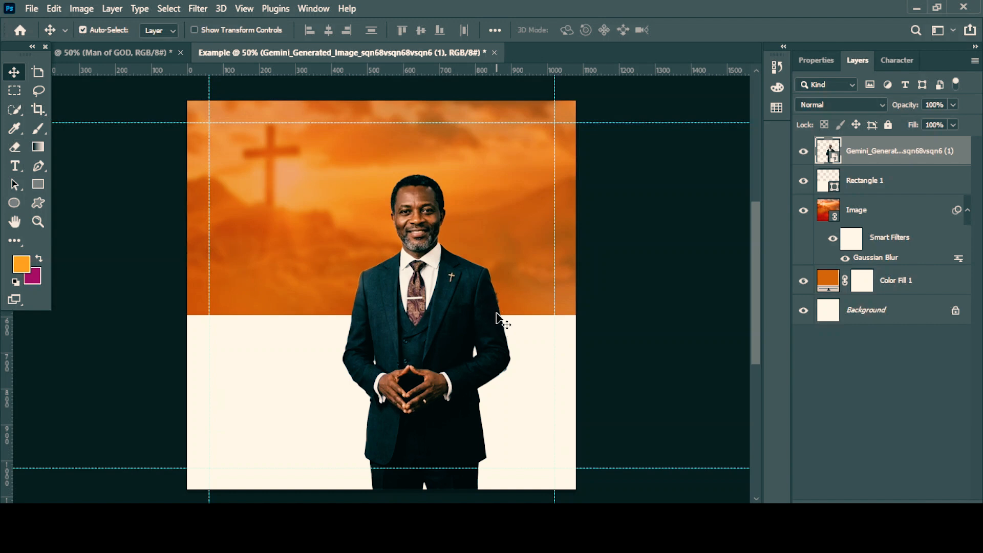
Open the pastor smart object, paint black on its mask along the right-hand sleeve's outer edge with a 6 px brush, and save and close it.
{"action": "double_click", "coordinate": [828, 150]}
{"action": "scroll", "coordinate": [519, 273], "scroll_direction": "up", "scroll_amount": 2}
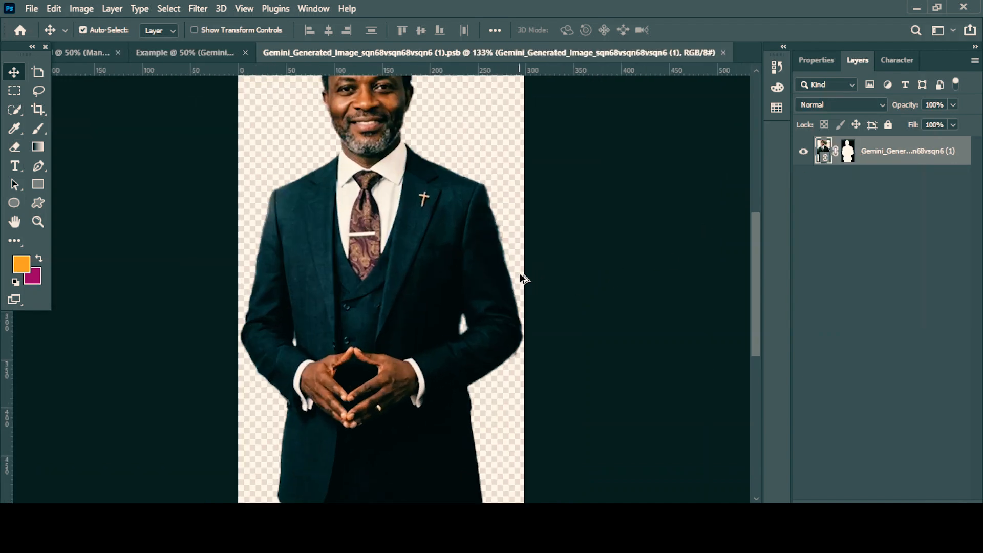
{"action": "scroll", "coordinate": [519, 273], "scroll_direction": "up", "scroll_amount": 2}
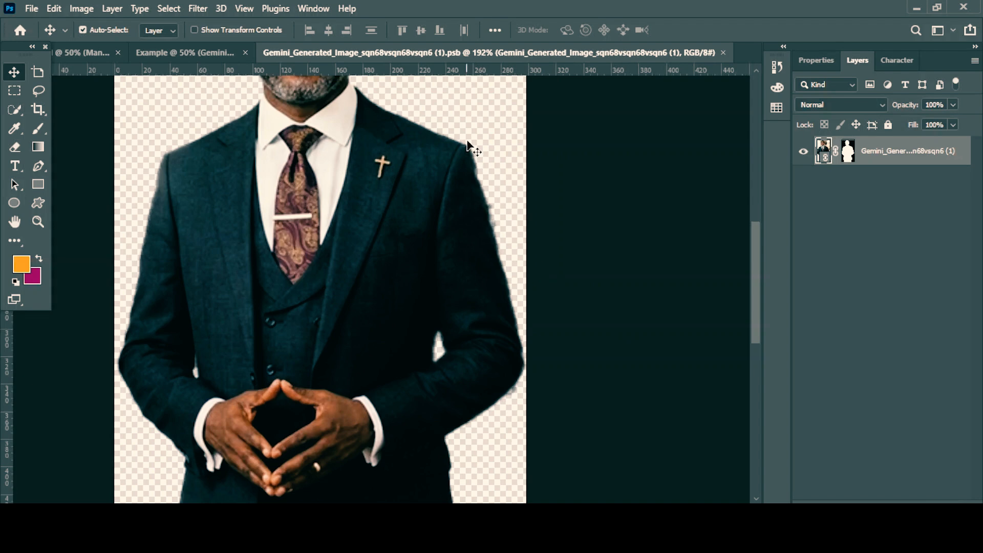
{"action": "left_click", "coordinate": [848, 151]}
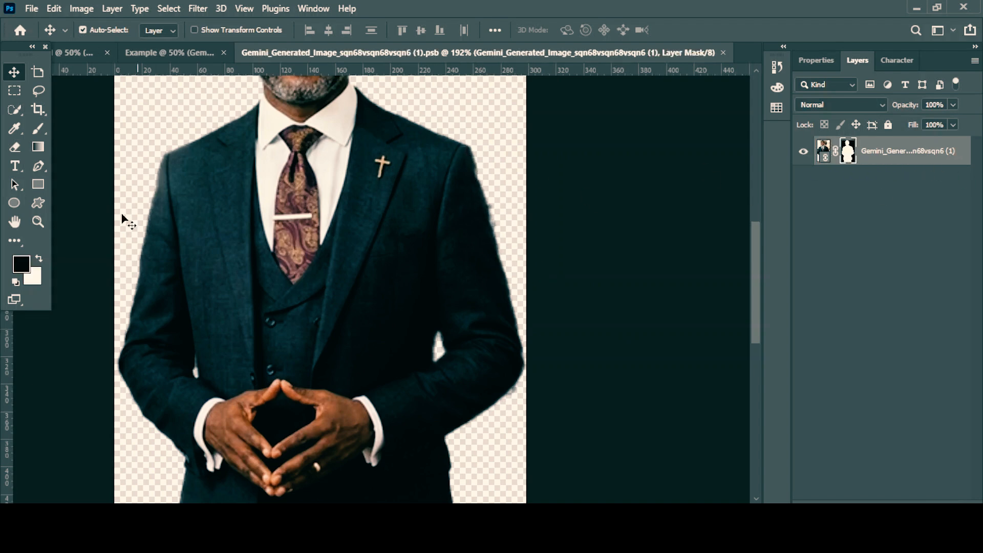
{"action": "left_click", "coordinate": [39, 129]}
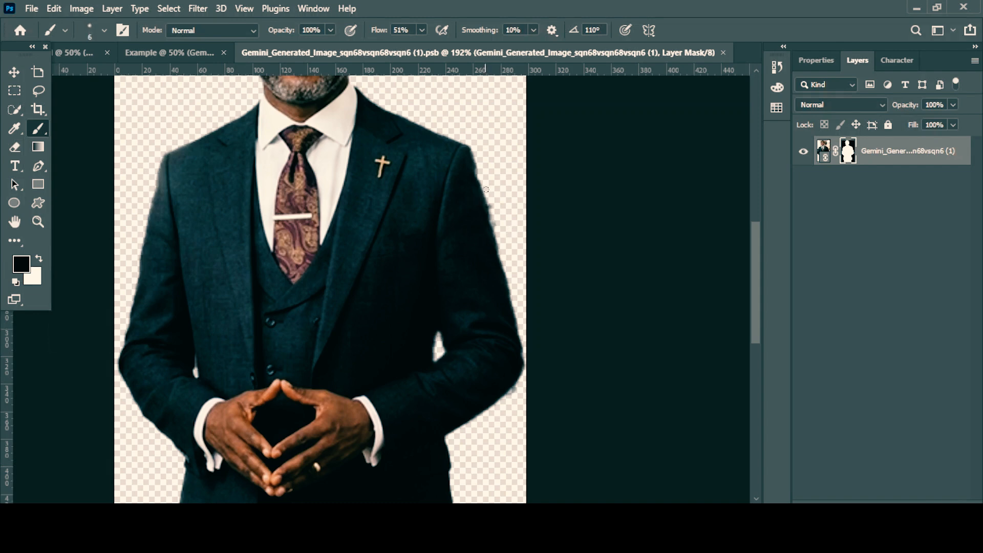
{"action": "left_click_drag", "start_coordinate": [485, 190], "coordinate": [501, 239]}
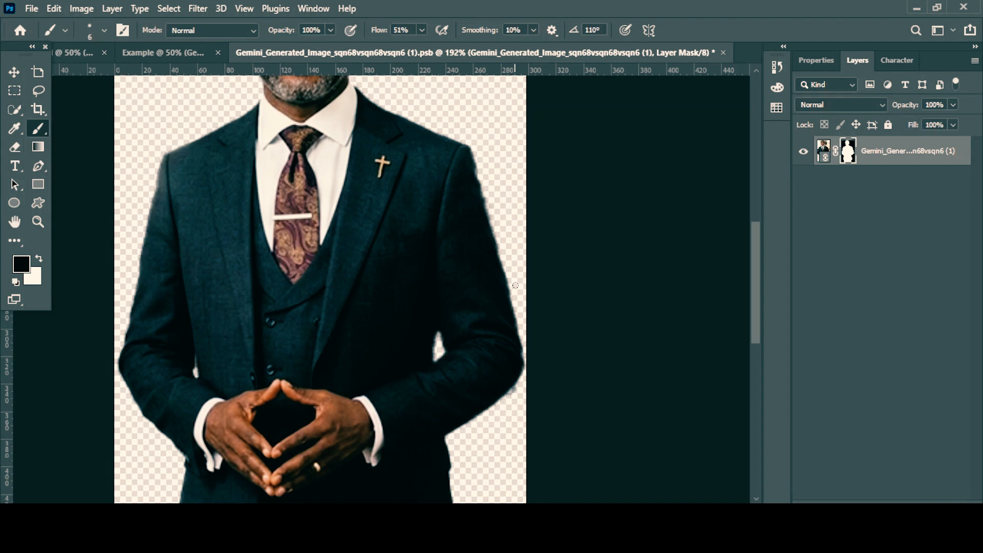
{"action": "left_click_drag", "start_coordinate": [509, 278], "coordinate": [498, 236]}
{"action": "scroll", "coordinate": [573, 108], "scroll_direction": "up", "scroll_amount": 4}
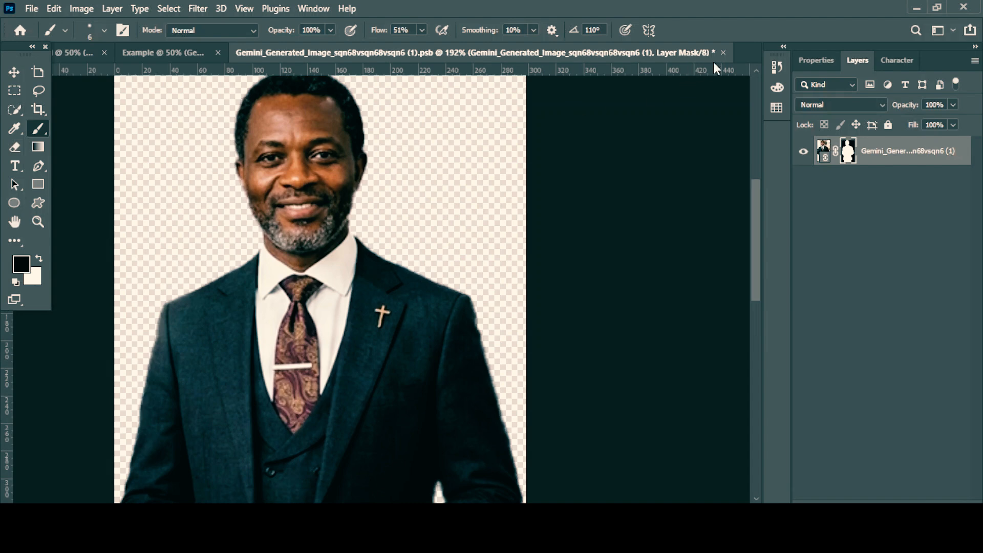
{"action": "left_click", "coordinate": [723, 53]}
{"action": "left_click", "coordinate": [435, 218]}
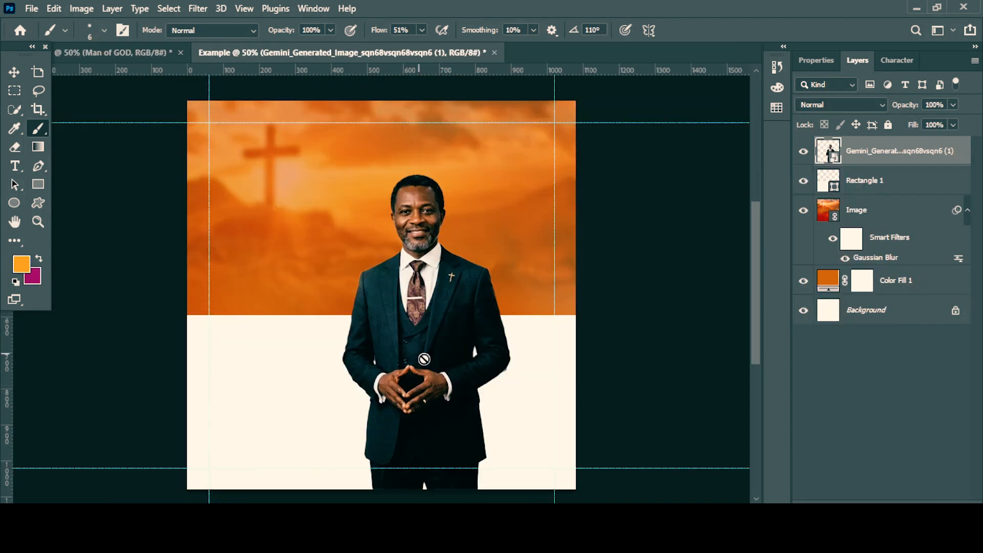
Move the pastor cutout about 80 px to the right and rename its layer The man of GOD.
{"action": "key", "text": "v"}
{"action": "left_click_drag", "start_coordinate": [428, 307], "coordinate": [457, 306]}
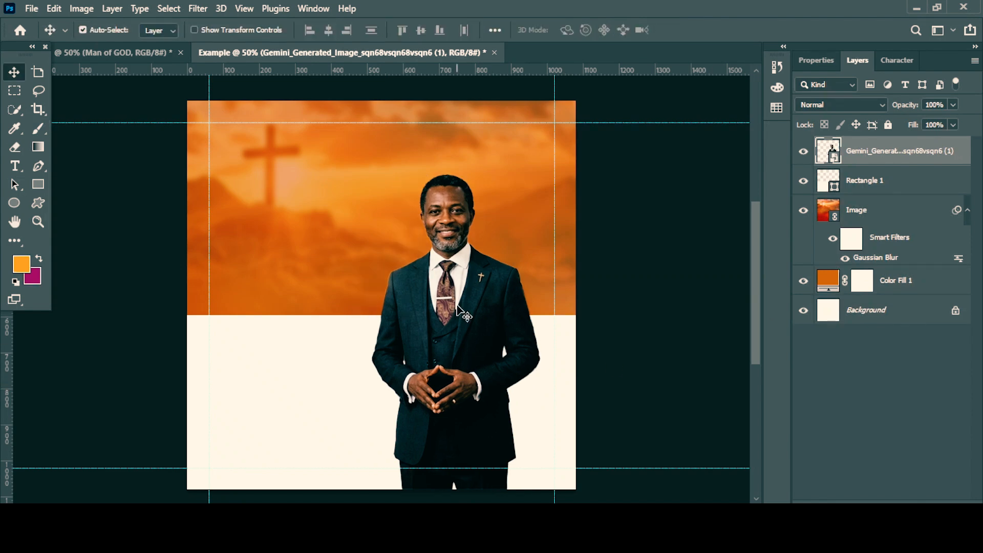
{"action": "double_click", "coordinate": [877, 151]}
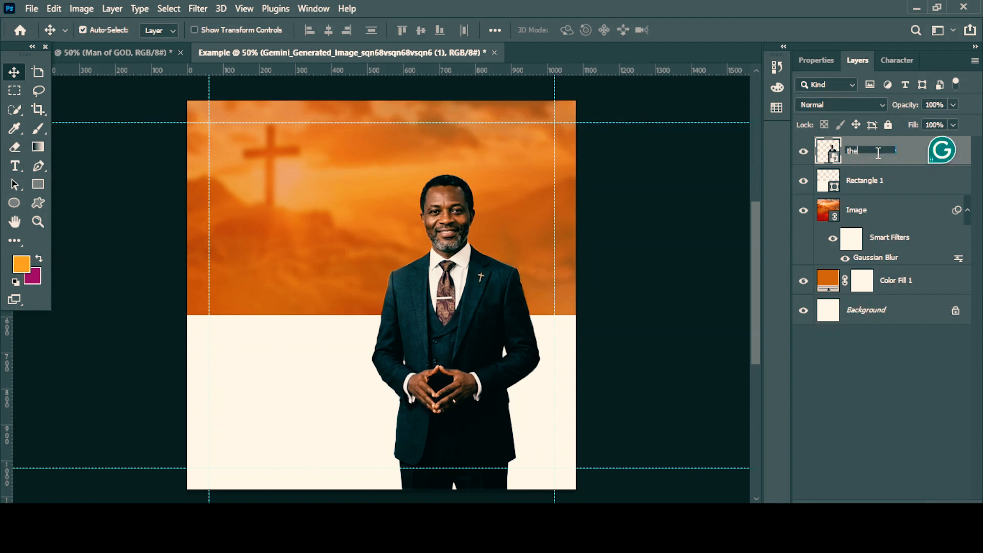
{"action": "key", "text": "Return"}
{"action": "double_click", "coordinate": [865, 152]}
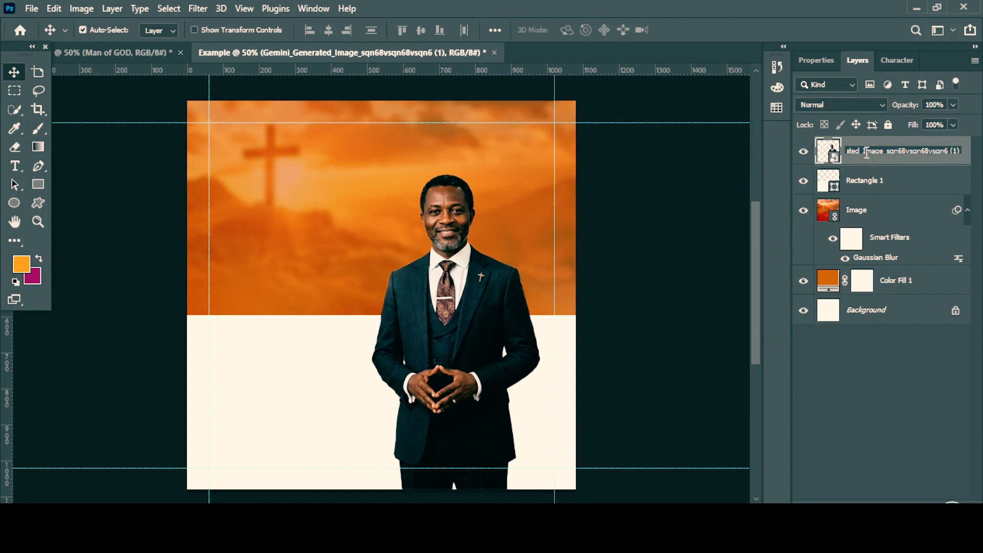
{"action": "type", "text": "The man of GOD"}
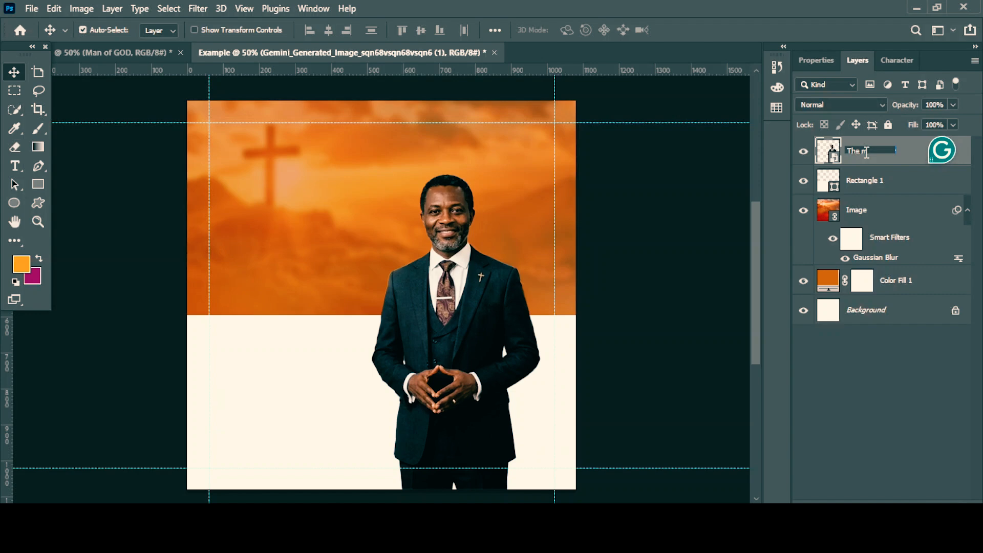
{"action": "key", "text": "Return"}
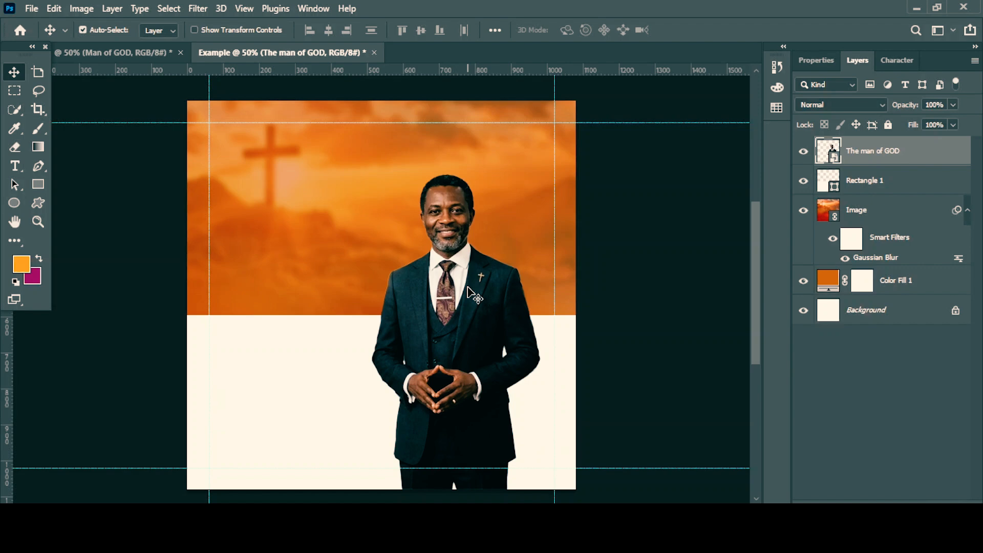
Add the two-line headline WORSHIP / WITH US in white 12 pt Poppins SemiBold on the Example canvas's orange area, beside the pastor.
{"action": "left_click", "coordinate": [16, 169]}
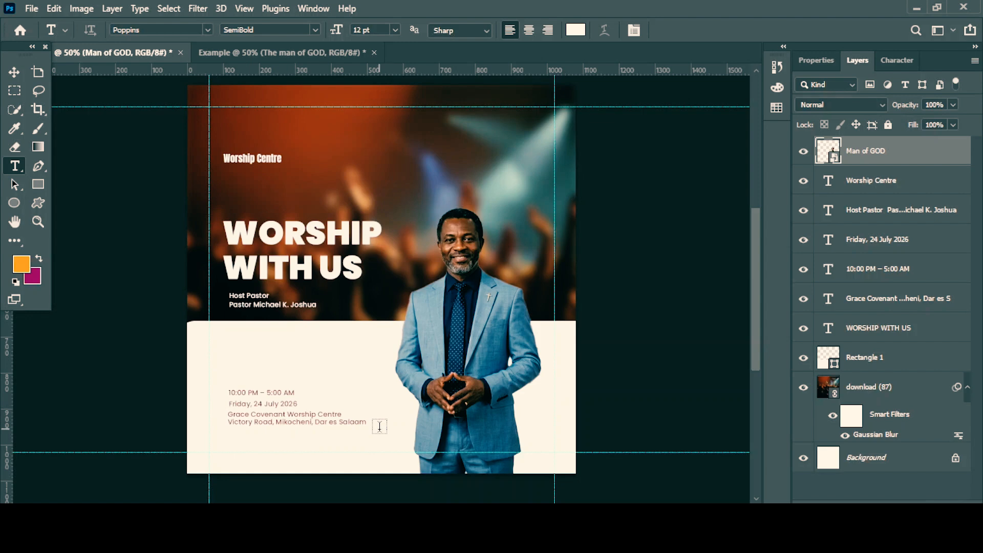
{"action": "left_click", "coordinate": [277, 59]}
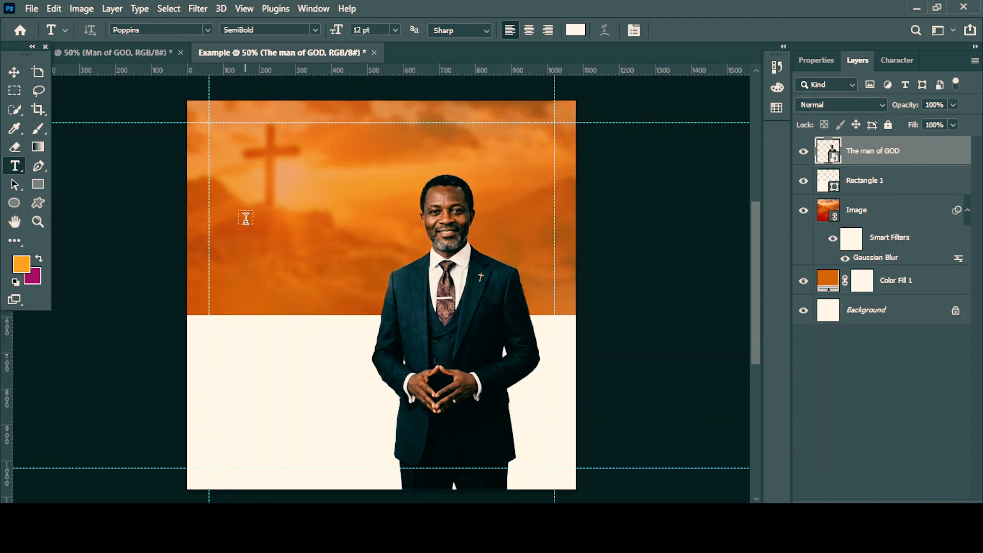
{"action": "left_click", "coordinate": [246, 218]}
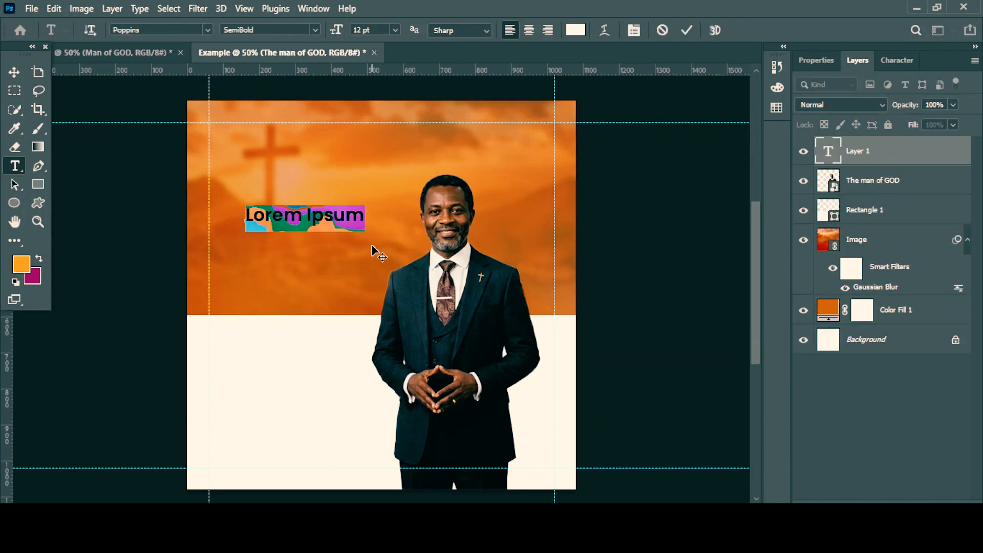
{"action": "type", "text": "WORSHIP"}
{"action": "key", "text": "Return"}
{"action": "type", "text": "WITH US"}
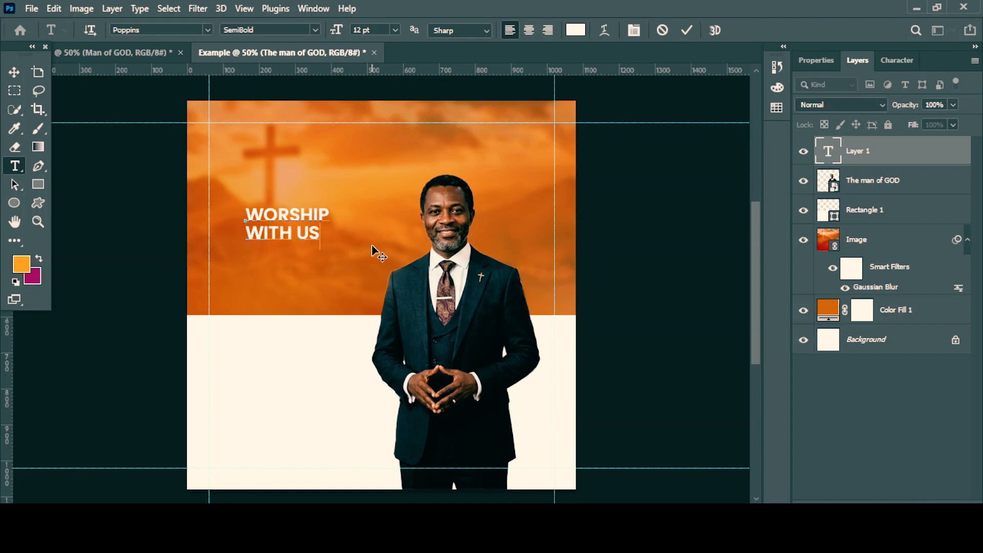
{"action": "key", "text": "ctrl+Return"}
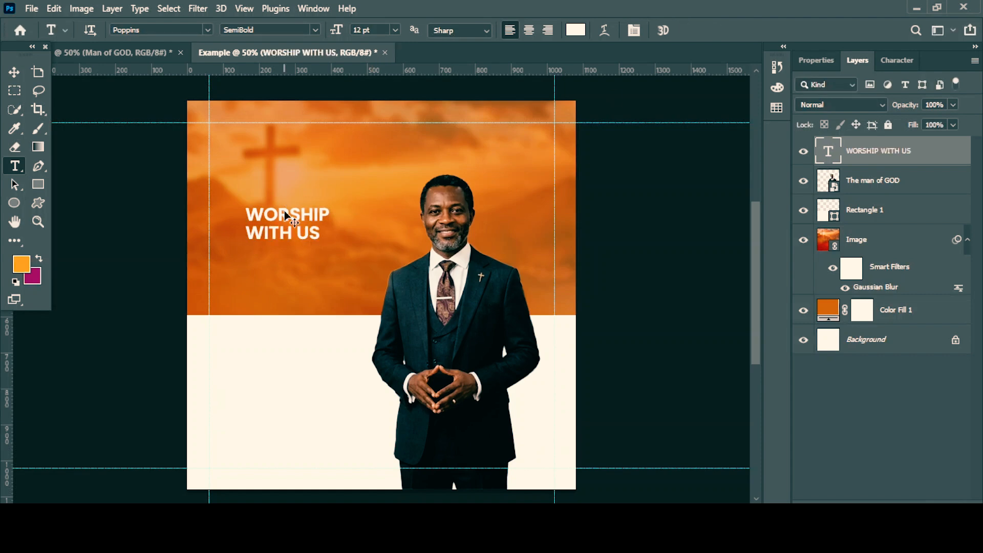
Scale the WORSHIP WITH US headline to about 145% and center its two lines in the orange area beside the pastor.
{"action": "key", "text": "ctrl+t"}
{"action": "left_click_drag", "start_coordinate": [326, 248], "coordinate": [366, 268]}
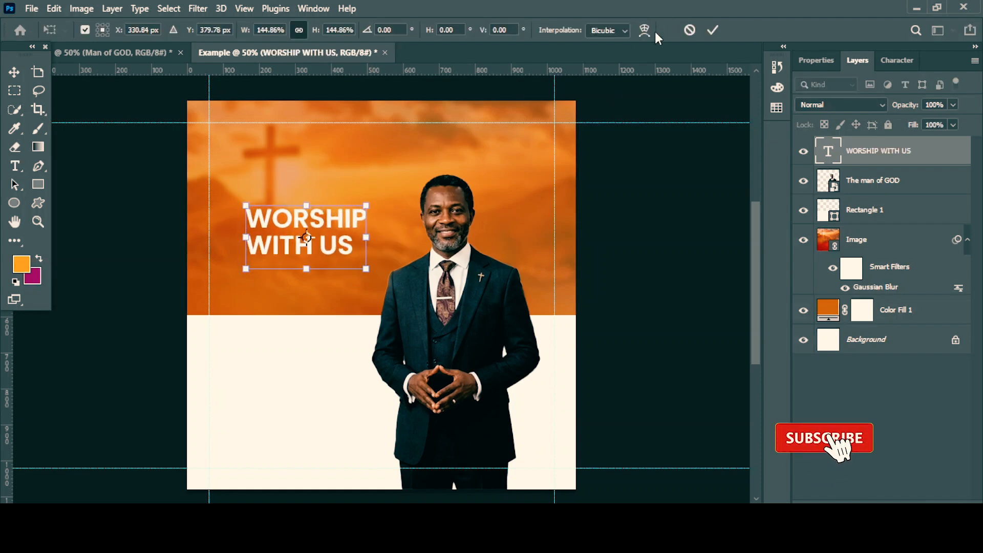
{"action": "left_click", "coordinate": [712, 30]}
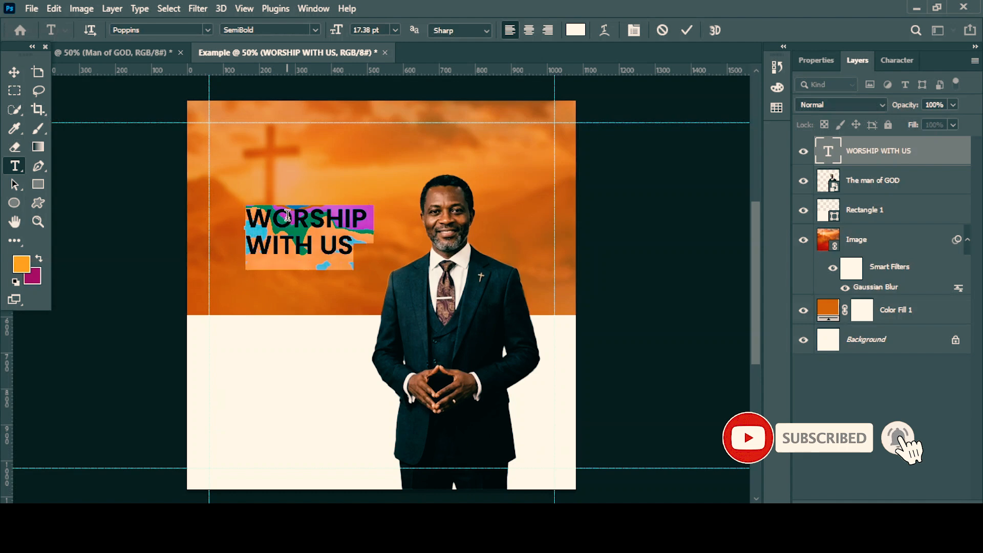
{"action": "key", "text": "ctrl+Return"}
{"action": "key", "text": "v"}
{"action": "left_click_drag", "start_coordinate": [309, 226], "coordinate": [302, 225]}
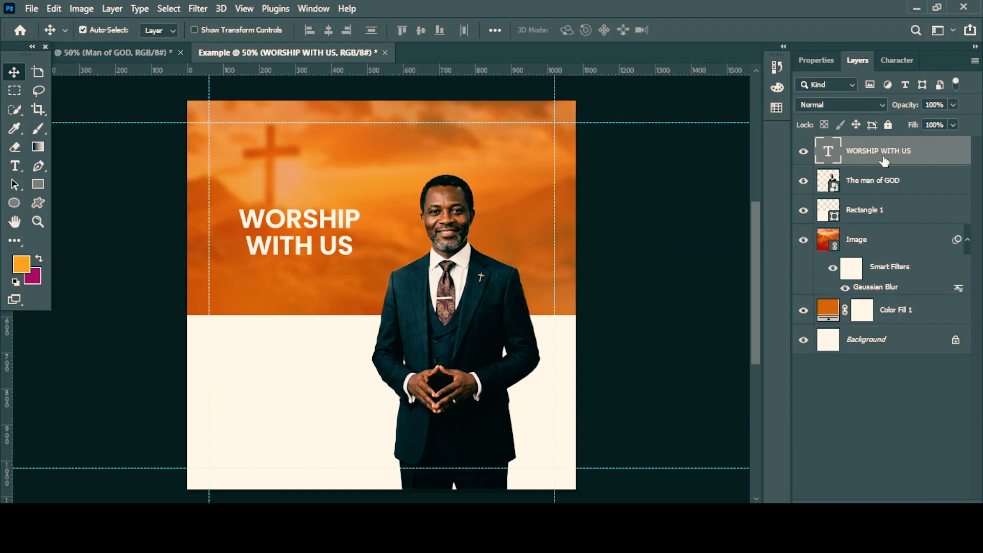
Set the WORSHIP WITH US headline to Poppins Black and scale it up to 22.39 pt in the orange area beside the pastor.
{"action": "left_click", "coordinate": [897, 60]}
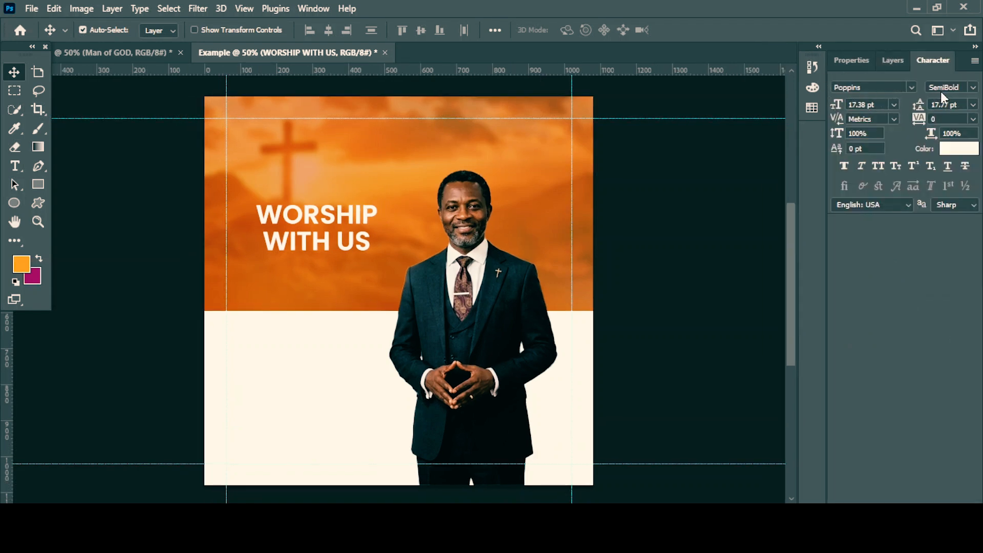
{"action": "left_click", "coordinate": [972, 88]}
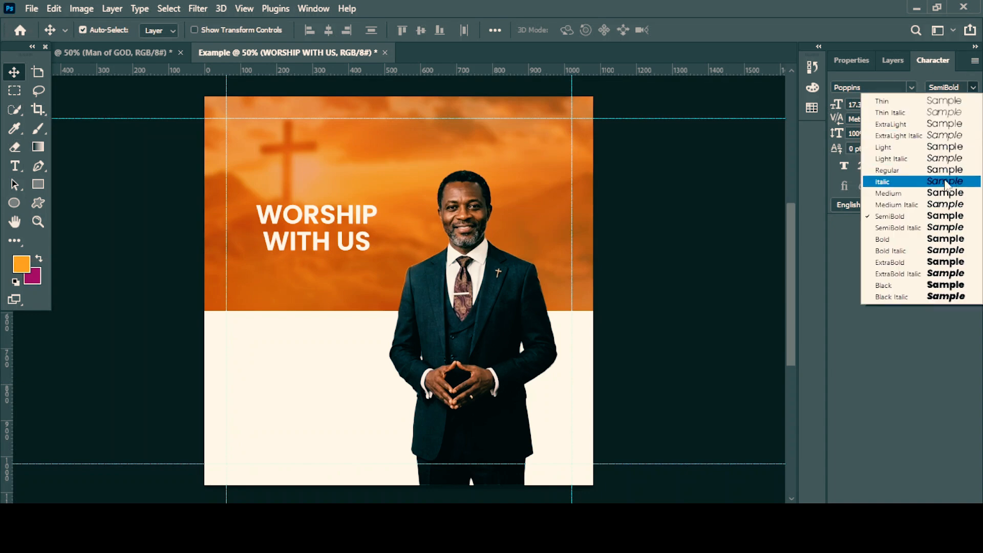
{"action": "left_click", "coordinate": [911, 285]}
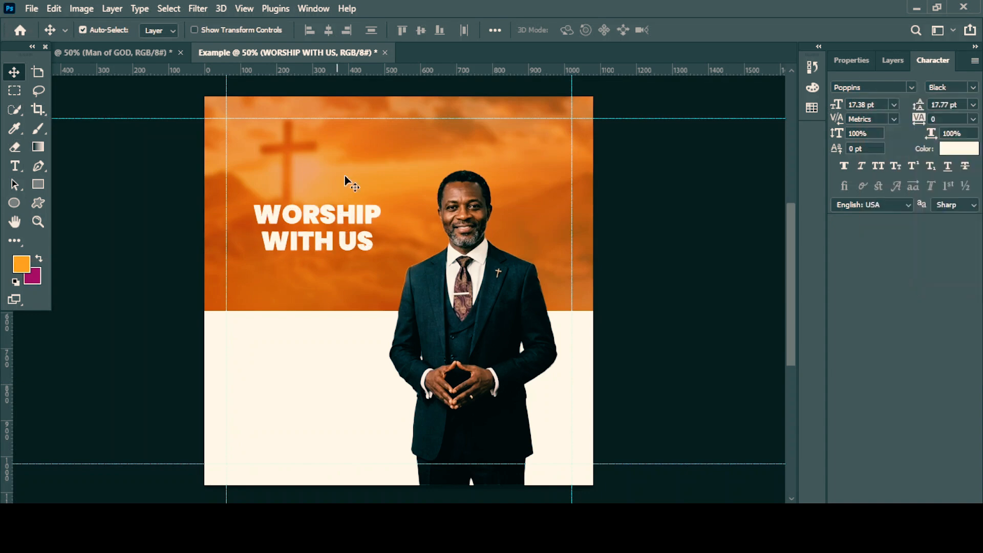
{"action": "left_click_drag", "start_coordinate": [301, 225], "coordinate": [298, 236]}
{"action": "key", "text": "ctrl+t"}
{"action": "left_click_drag", "start_coordinate": [253, 210], "coordinate": [246, 186]}
{"action": "left_click_drag", "start_coordinate": [380, 279], "coordinate": [398, 290]}
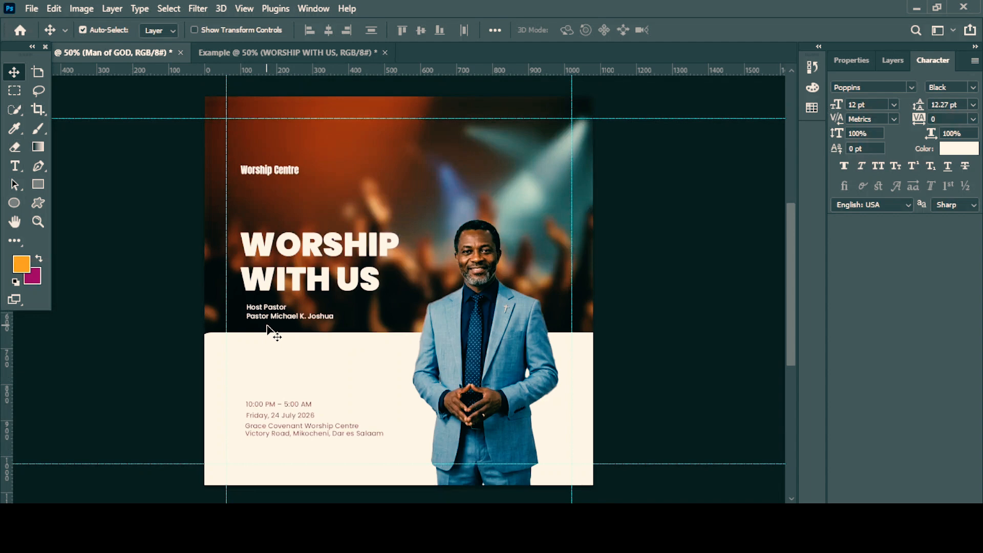
Duplicate the Example canvas's headline below itself and replace the copy's text with Host Pastor and the pastor's name on a second line.
{"action": "left_click", "coordinate": [274, 56]}
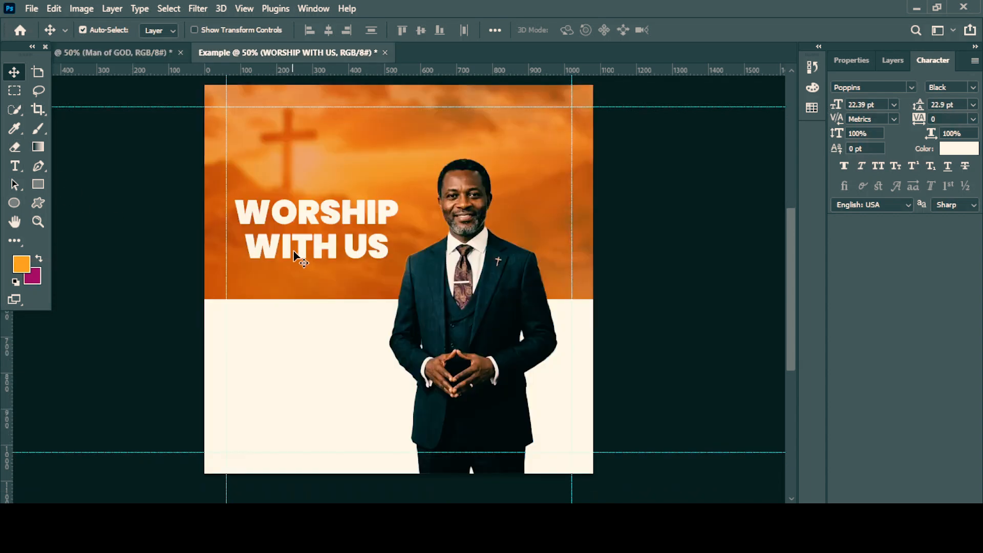
{"action": "key", "text": "alt"}
{"action": "key", "text": "alt"}
{"action": "left_click_drag", "start_coordinate": [316, 257], "coordinate": [308, 322]}
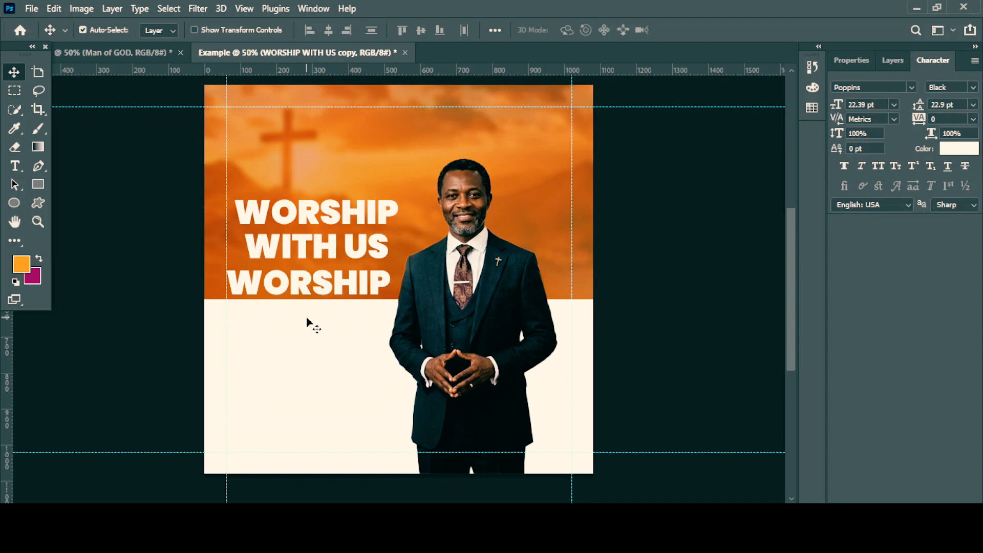
{"action": "double_click", "coordinate": [302, 283]}
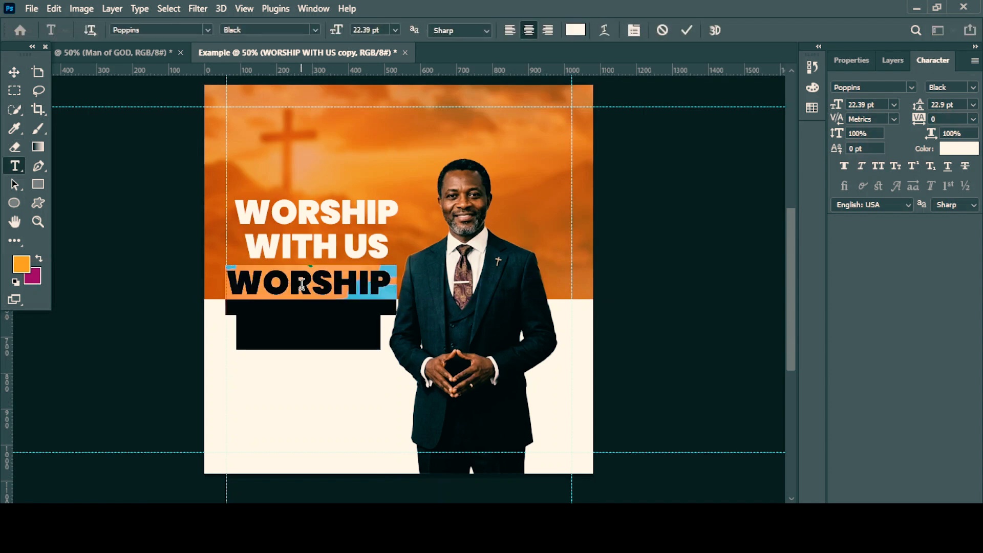
{"action": "type", "text": "Ho"}
{"action": "left_click", "coordinate": [148, 55]}
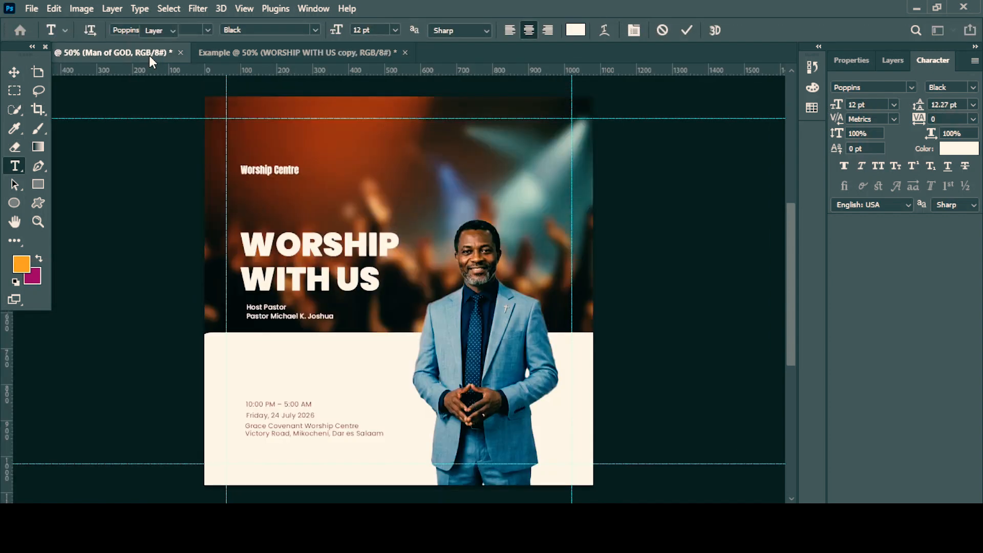
{"action": "left_click", "coordinate": [243, 56]}
{"action": "left_click", "coordinate": [351, 286]}
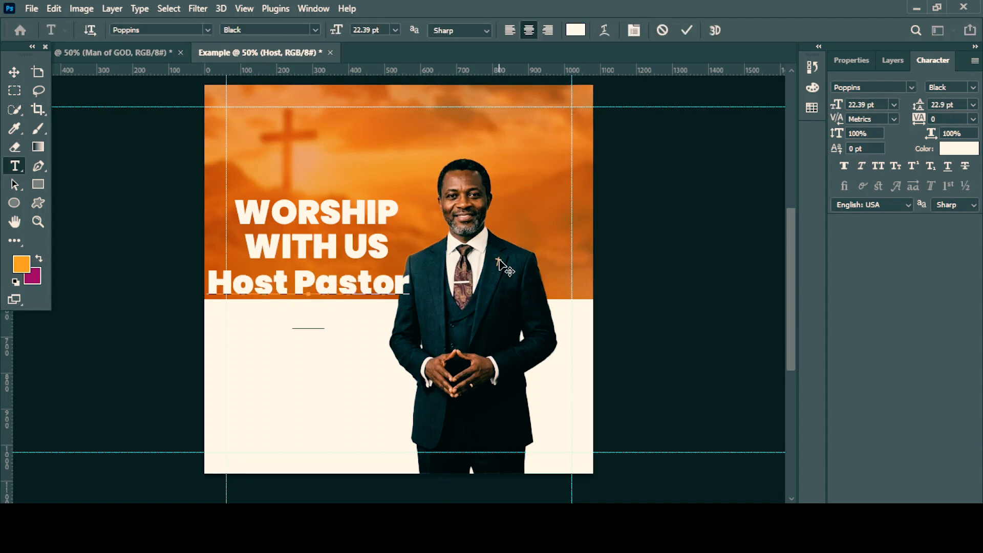
{"action": "type", "text": "ichael James"}
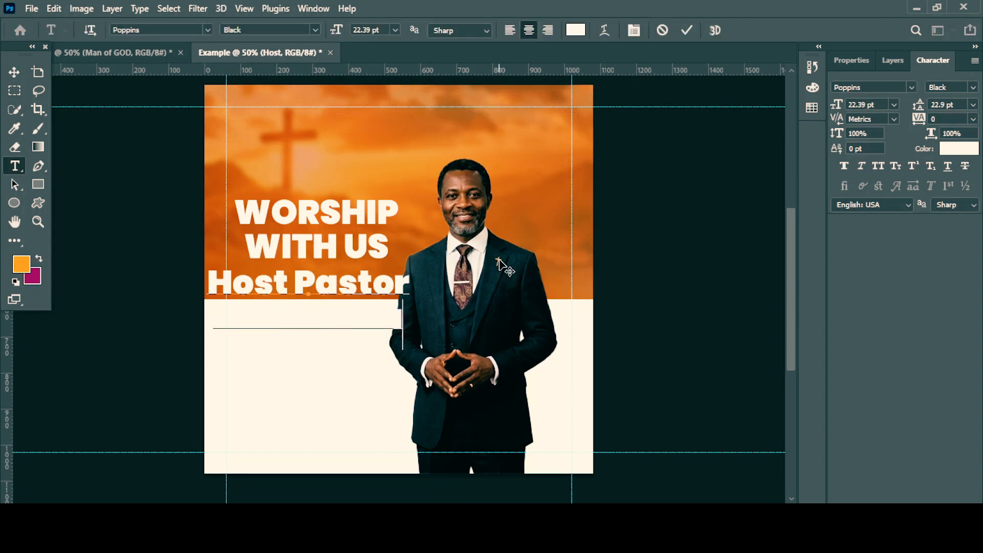
{"action": "left_click", "coordinate": [686, 31]}
{"action": "key", "text": "v"}
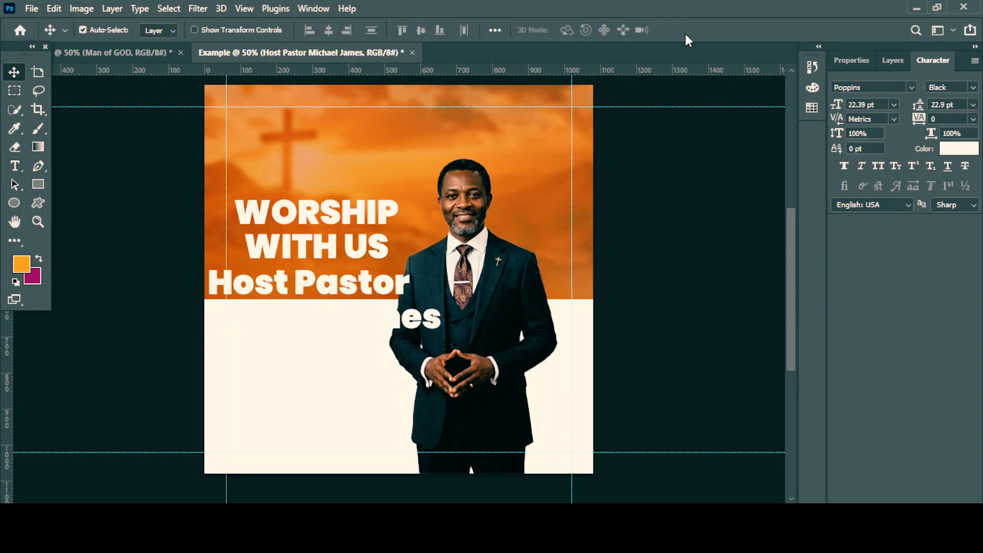
Set the Host Pastor text to Poppins Regular, 8 pt with 9 pt leading, and move it up directly beneath the headline.
{"action": "left_click", "coordinate": [972, 88]}
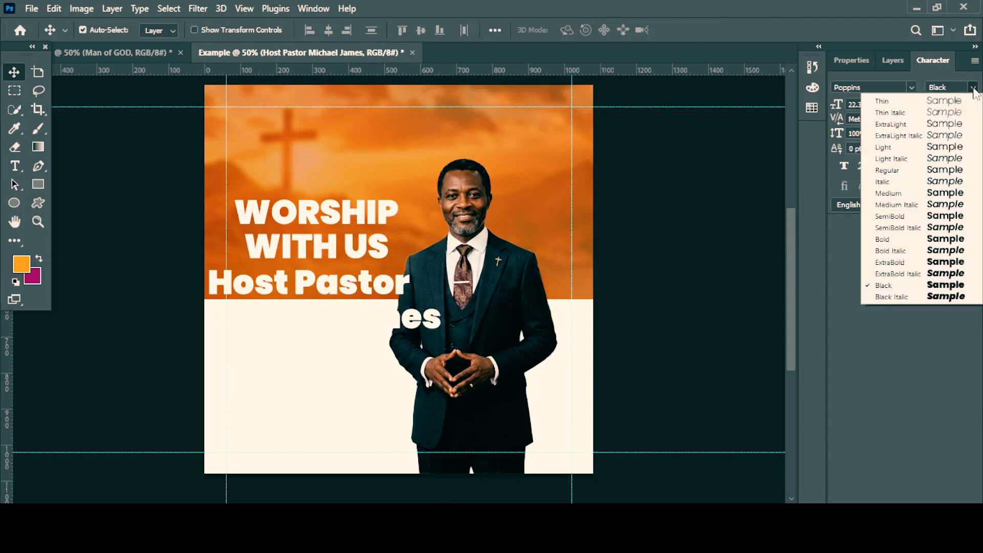
{"action": "left_click", "coordinate": [907, 172]}
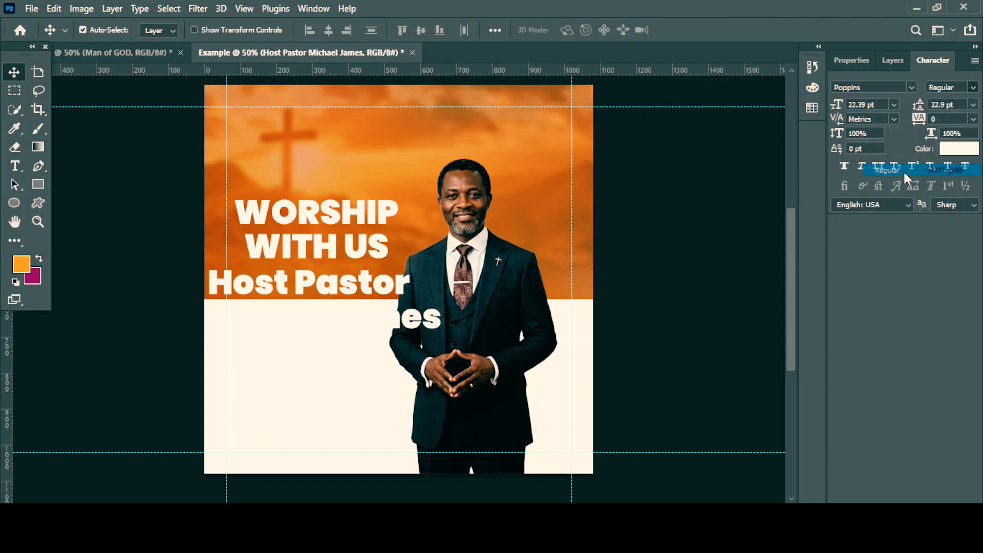
{"action": "left_click", "coordinate": [853, 105]}
{"action": "type", "text": "13"}
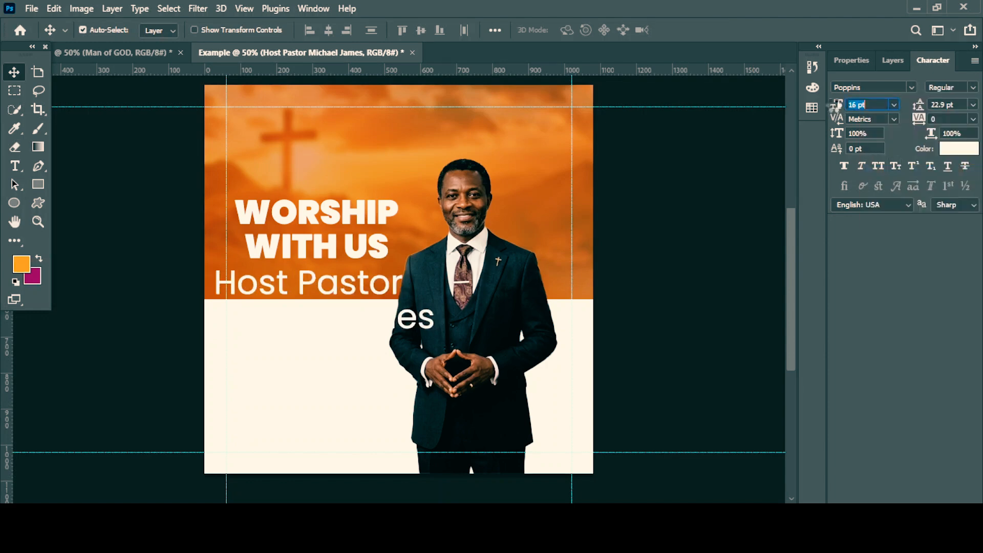
{"action": "key", "text": "Return"}
{"action": "left_click_drag", "start_coordinate": [833, 106], "coordinate": [827, 106]}
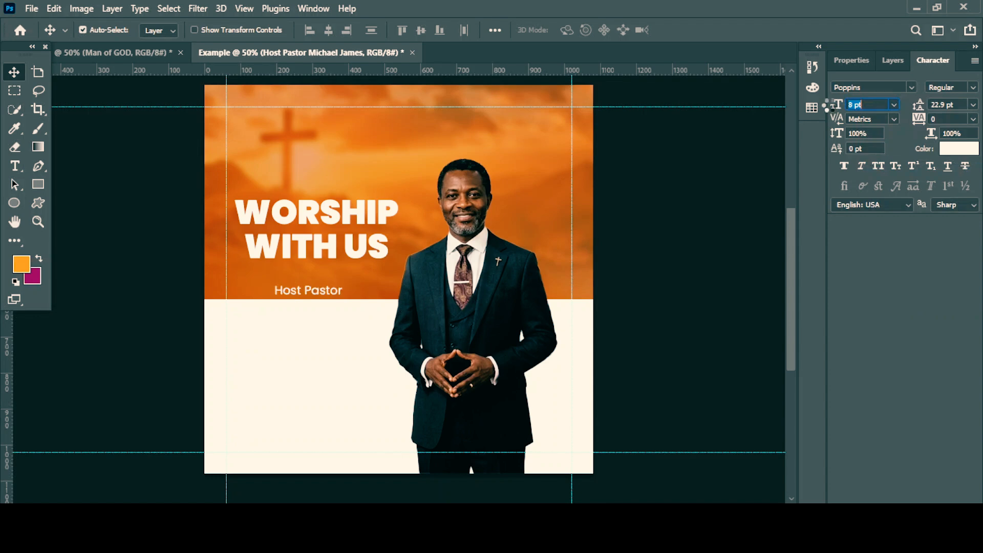
{"action": "left_click_drag", "start_coordinate": [290, 293], "coordinate": [290, 265]}
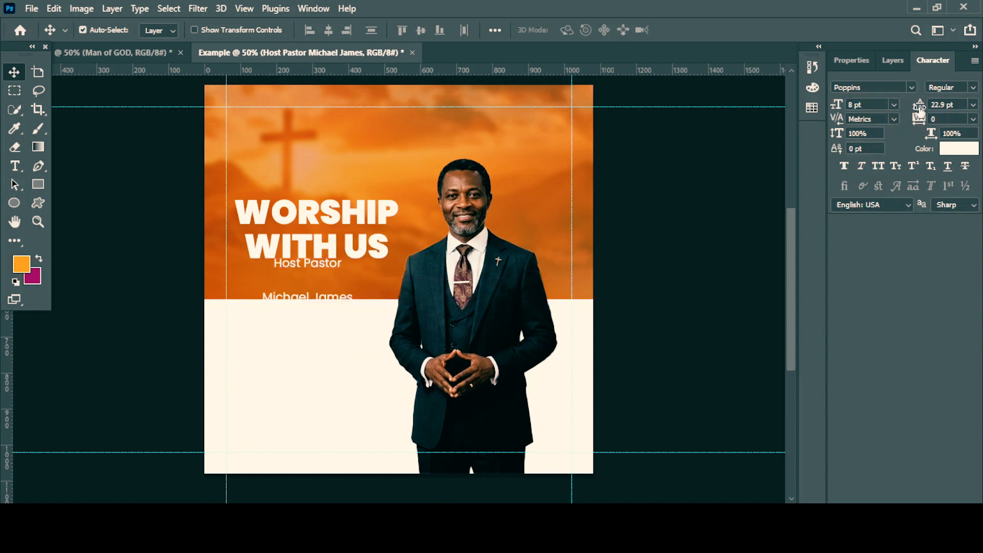
{"action": "left_click_drag", "start_coordinate": [919, 106], "coordinate": [911, 106]}
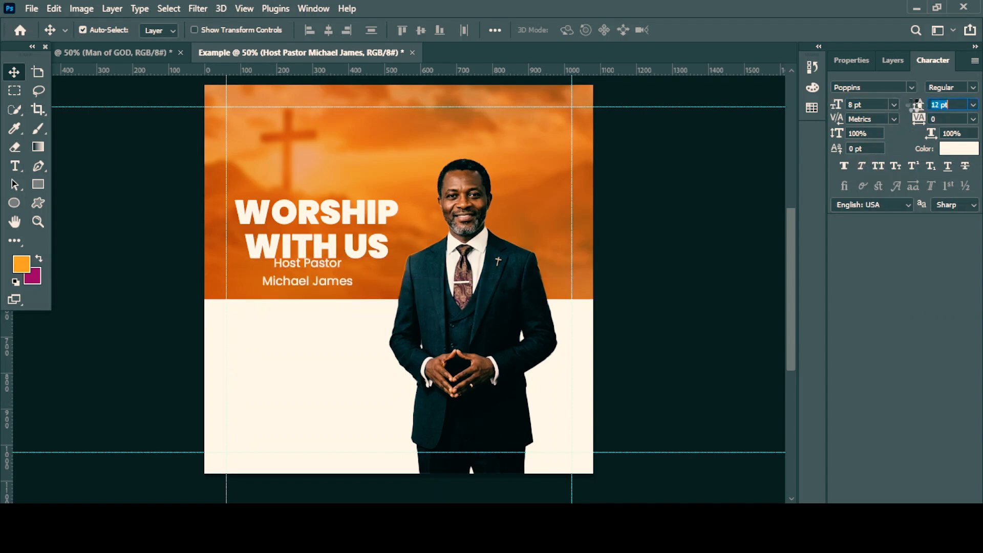
Left-align the two Host Pastor lines under the headline and set them to 7 pt with 7 pt leading.
{"action": "double_click", "coordinate": [307, 271]}
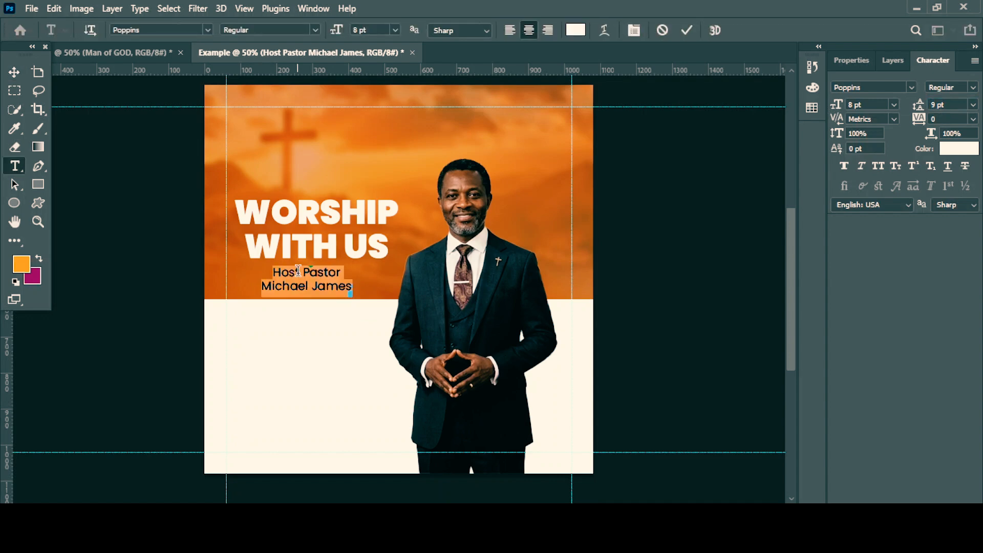
{"action": "triple_click", "coordinate": [297, 274]}
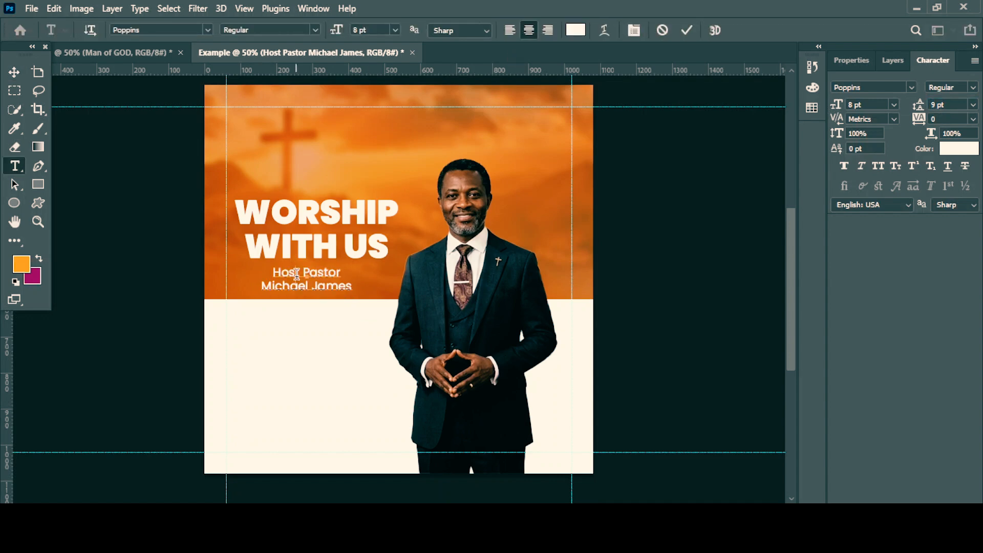
{"action": "left_click", "coordinate": [296, 274]}
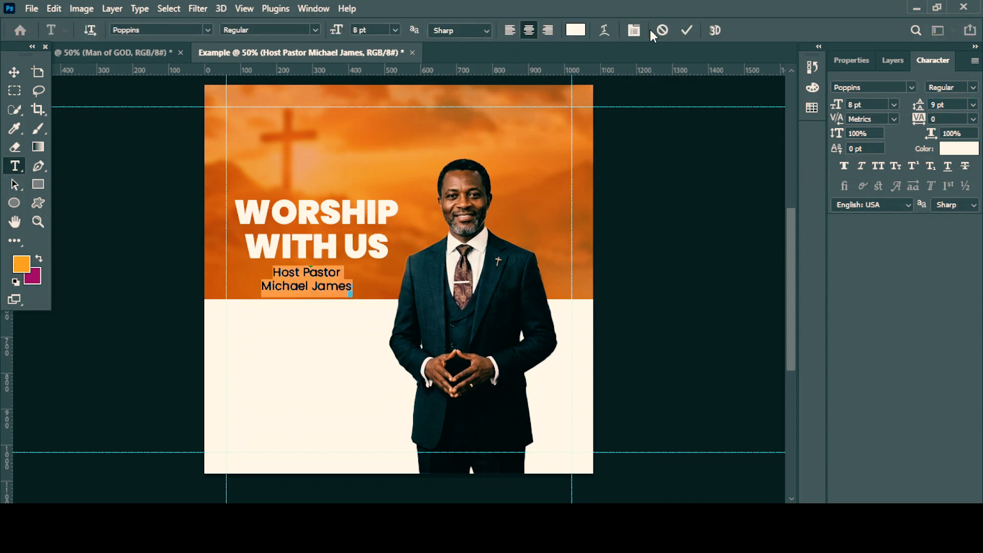
{"action": "left_click", "coordinate": [511, 34]}
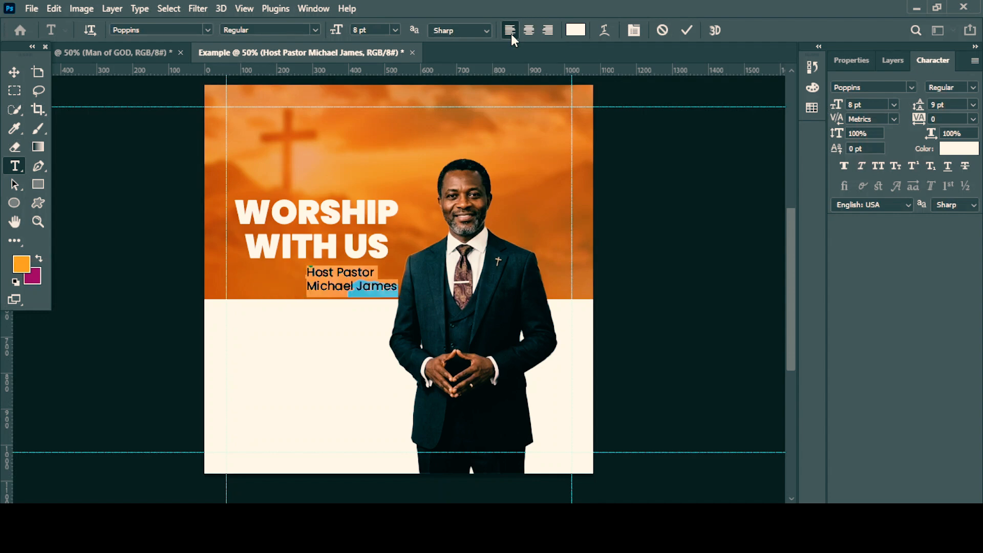
{"action": "left_click", "coordinate": [684, 30]}
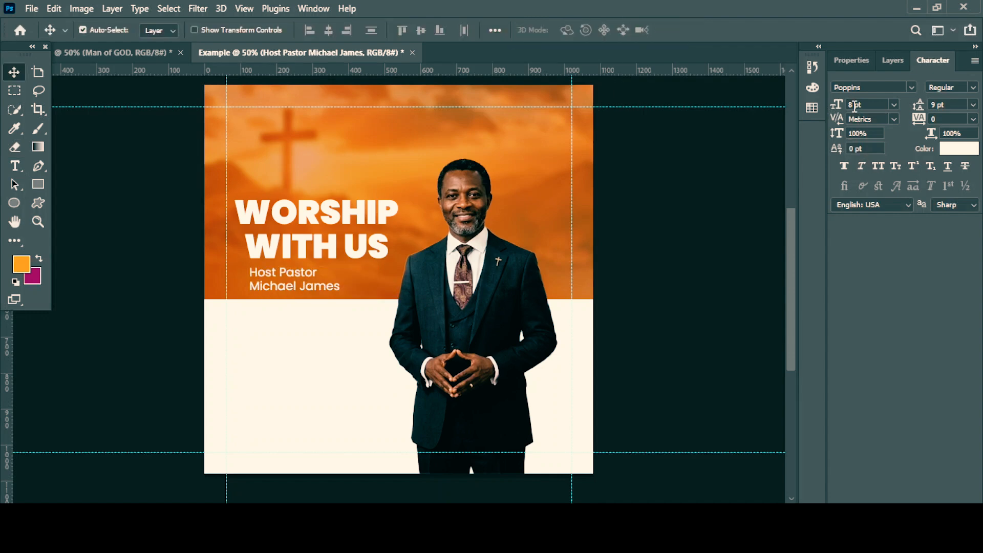
{"action": "left_click_drag", "start_coordinate": [846, 105], "coordinate": [844, 105]}
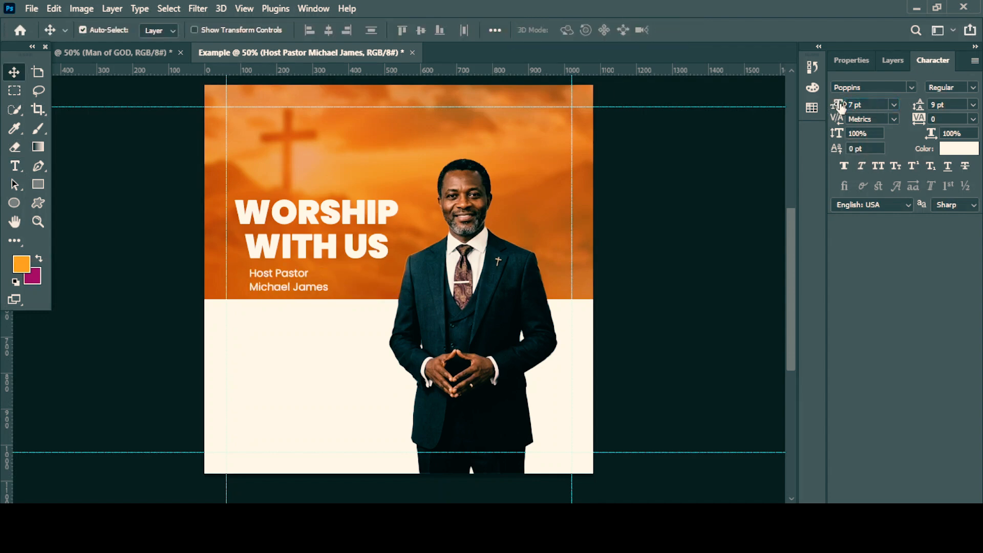
{"action": "left_click_drag", "start_coordinate": [922, 107], "coordinate": [915, 107]}
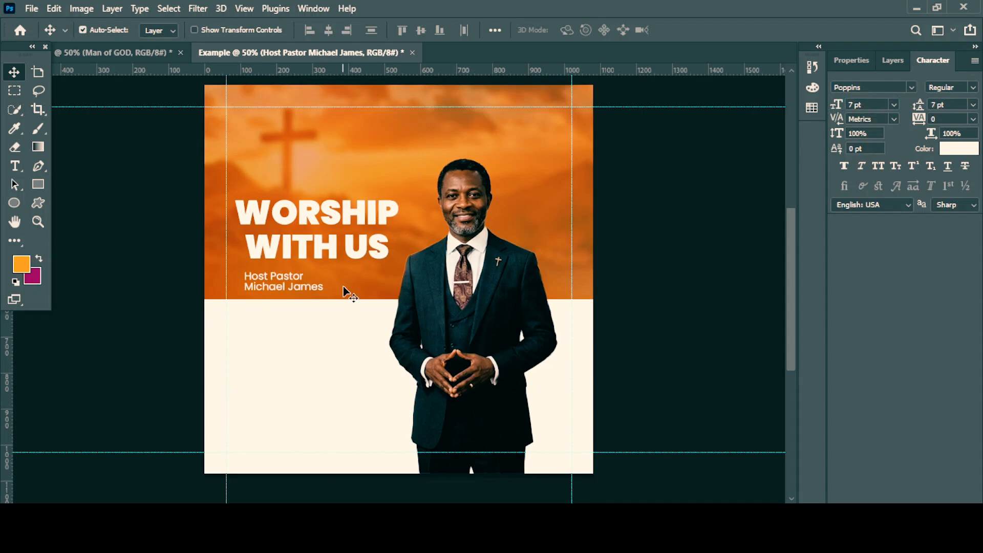
Copy the time, date and venue address texts from the reference flyer into the Example canvas's white panel, stacked beside the pastor.
{"action": "key", "text": "ctrl+Tab"}
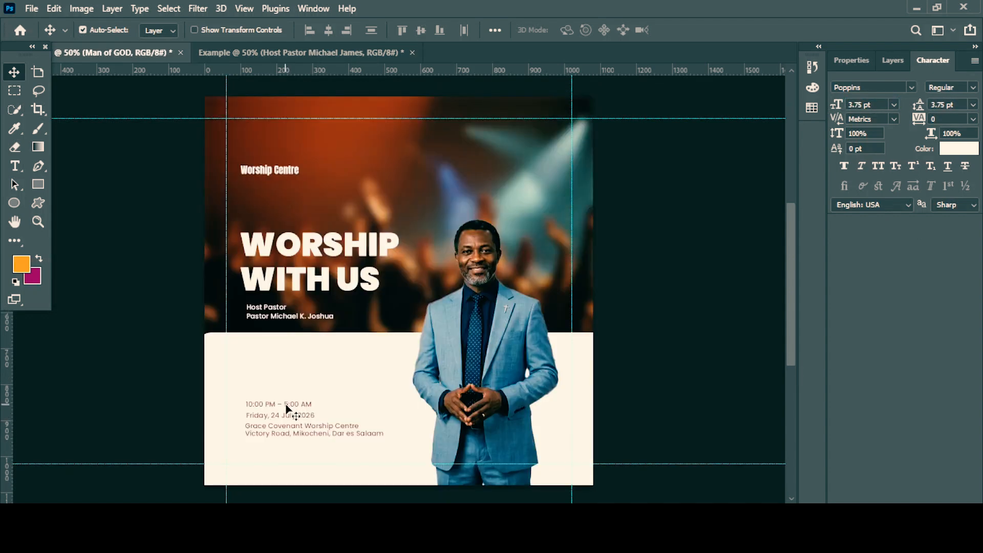
{"action": "left_click_drag", "start_coordinate": [286, 403], "coordinate": [311, 356]}
{"action": "left_click", "coordinate": [146, 52]}
{"action": "left_click_drag", "start_coordinate": [273, 436], "coordinate": [269, 393]}
{"action": "left_click", "coordinate": [155, 55]}
{"action": "left_click_drag", "start_coordinate": [284, 450], "coordinate": [276, 410]}
{"action": "left_click_drag", "start_coordinate": [297, 367], "coordinate": [268, 388]}
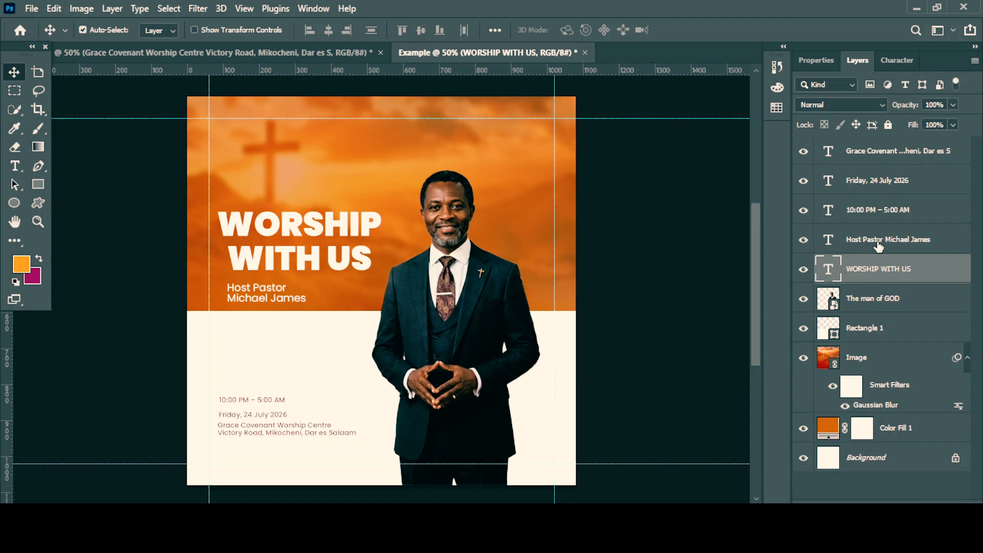
Nudge the Host Pastor, time, date and venue text layers up together by about 10 px.
{"action": "left_click", "coordinate": [883, 241]}
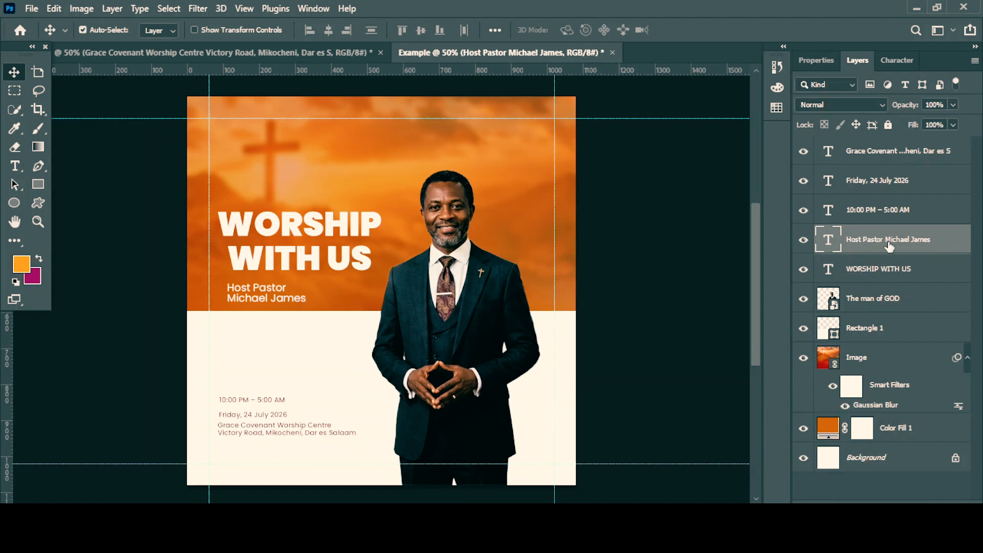
{"action": "left_click", "coordinate": [894, 156], "text": "shift"}
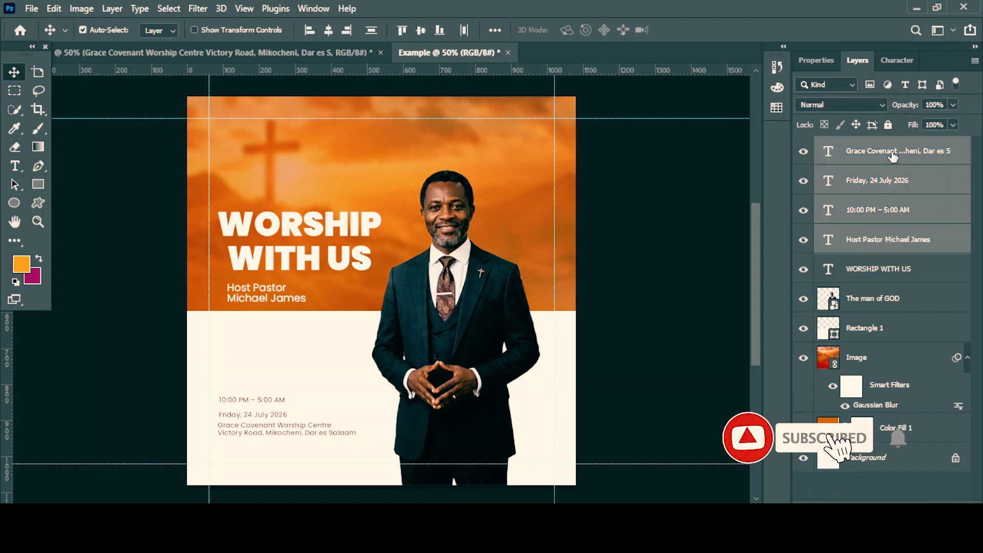
{"action": "key", "text": "shift+Up"}
{"action": "key", "text": "shift+Up"}
{"action": "key", "text": "shift+Up"}
Move only the time, date and venue texts farther up the white panel and about 20 px right, in line with the Host Pastor text.
{"action": "left_click", "coordinate": [892, 156]}
{"action": "left_click", "coordinate": [883, 214], "text": "shift"}
{"action": "key", "text": "Up"}
{"action": "key", "text": "Up"}
{"action": "key", "text": "Up"}
{"action": "key", "text": "Up"}
{"action": "key", "text": "Up"}
{"action": "key", "text": "Up"}
{"action": "key", "text": "Up"}
{"action": "key", "text": "Up"}
{"action": "key", "text": "Up"}
{"action": "key", "text": "Up"}
{"action": "key", "text": "Up"}
{"action": "key", "text": "Up"}
{"action": "key", "text": "Up"}
{"action": "key", "text": "Up"}
{"action": "key", "text": "Up"}
{"action": "key", "text": "Up"}
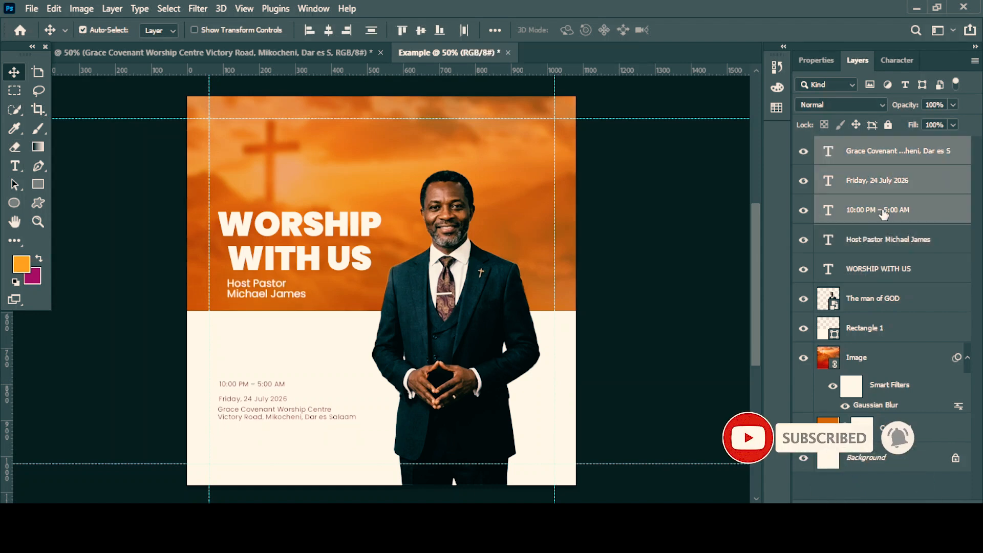
{"action": "key", "text": "Right"}
{"action": "key", "text": "Right"}
{"action": "key", "text": "Right"}
{"action": "key", "text": "Right"}
{"action": "key", "text": "Right"}
{"action": "key", "text": "Right"}
{"action": "key", "text": "Right"}
{"action": "key", "text": "Right"}
{"action": "key", "text": "Right"}
{"action": "key", "text": "Right"}
{"action": "key", "text": "Right"}
{"action": "key", "text": "Right"}
{"action": "key", "text": "Right"}
{"action": "key", "text": "Right"}
{"action": "key", "text": "Right"}
{"action": "key", "text": "Right"}
{"action": "key", "text": "Right"}
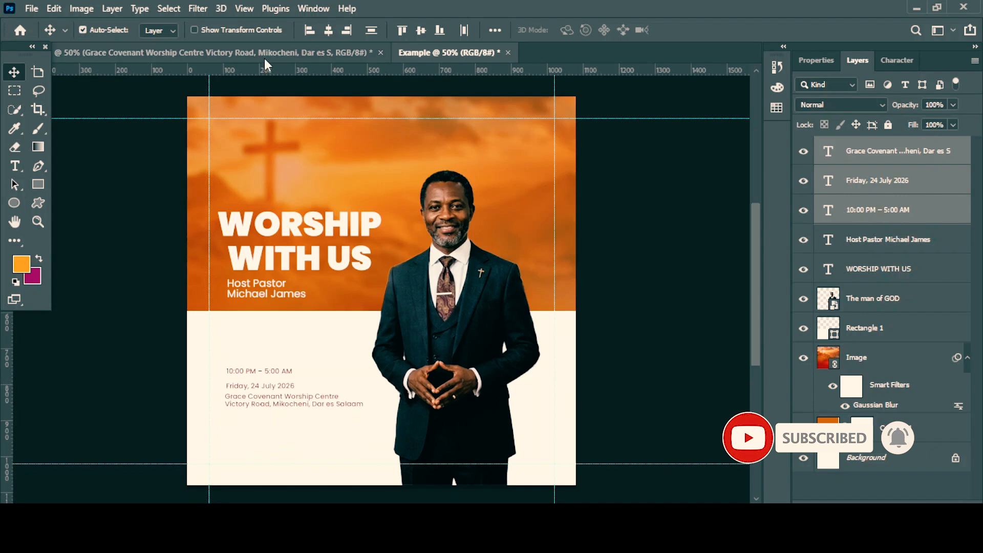
Copy the Worship Centre text from the reference flyer to the upper orange area and align it with the headline's left edge.
{"action": "left_click", "coordinate": [262, 53]}
{"action": "left_click_drag", "start_coordinate": [244, 174], "coordinate": [240, 143]}
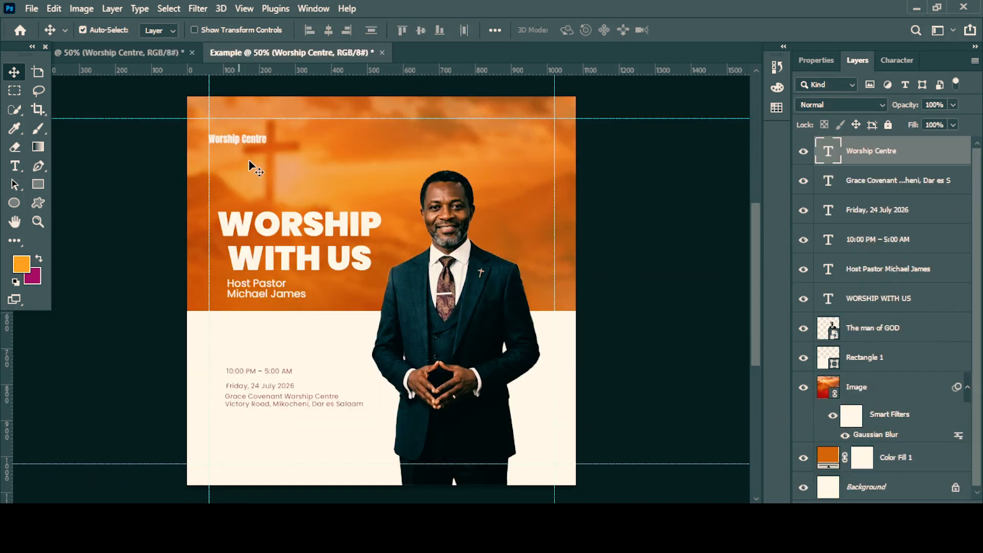
{"action": "key", "text": "Right"}
{"action": "key", "text": "Right"}
{"action": "key", "text": "Right"}
{"action": "key", "text": "Right"}
{"action": "key", "text": "Right"}
{"action": "key", "text": "Right"}
{"action": "key", "text": "Right"}
{"action": "key", "text": "Right"}
{"action": "key", "text": "Right"}
{"action": "key", "text": "Right"}
{"action": "key", "text": "Right"}
{"action": "key", "text": "Right"}
{"action": "key", "text": "Right"}
{"action": "key", "text": "Right"}
{"action": "key", "text": "Right"}
{"action": "key", "text": "Right"}
{"action": "key", "text": "Right"}
{"action": "key", "text": "Right"}
{"action": "key", "text": "Right"}
{"action": "key", "text": "Right"}
{"action": "scroll", "coordinate": [391, 242], "scroll_direction": "down", "scroll_amount": 1}
{"action": "scroll", "coordinate": [391, 242], "scroll_direction": "up", "scroll_amount": 1}
{"action": "left_click_drag", "start_coordinate": [241, 137], "coordinate": [242, 132]}
{"action": "scroll", "coordinate": [321, 207], "scroll_direction": "down", "scroll_amount": 3}
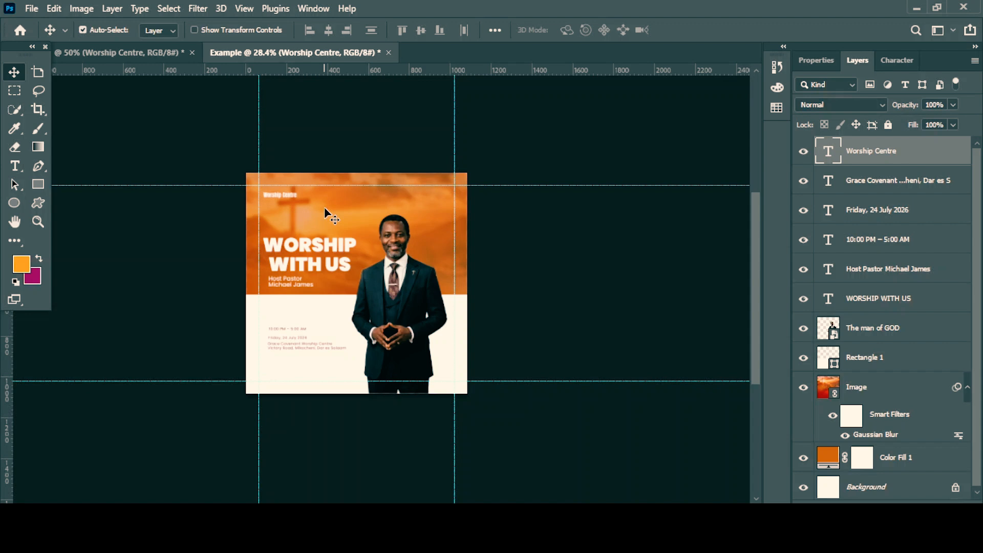
{"action": "scroll", "coordinate": [334, 302], "scroll_direction": "down", "scroll_amount": 1}
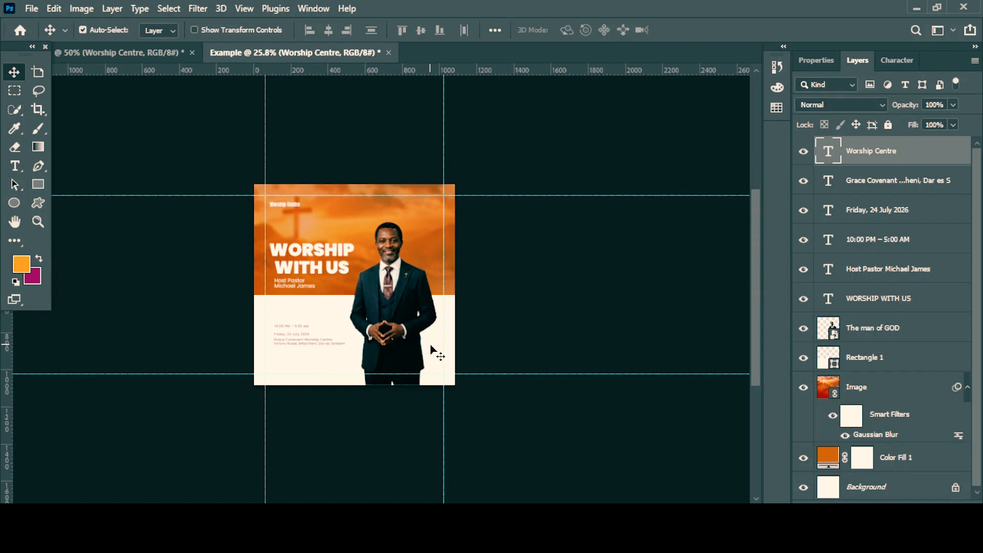
{"action": "scroll", "coordinate": [431, 349], "scroll_direction": "down", "scroll_amount": 1}
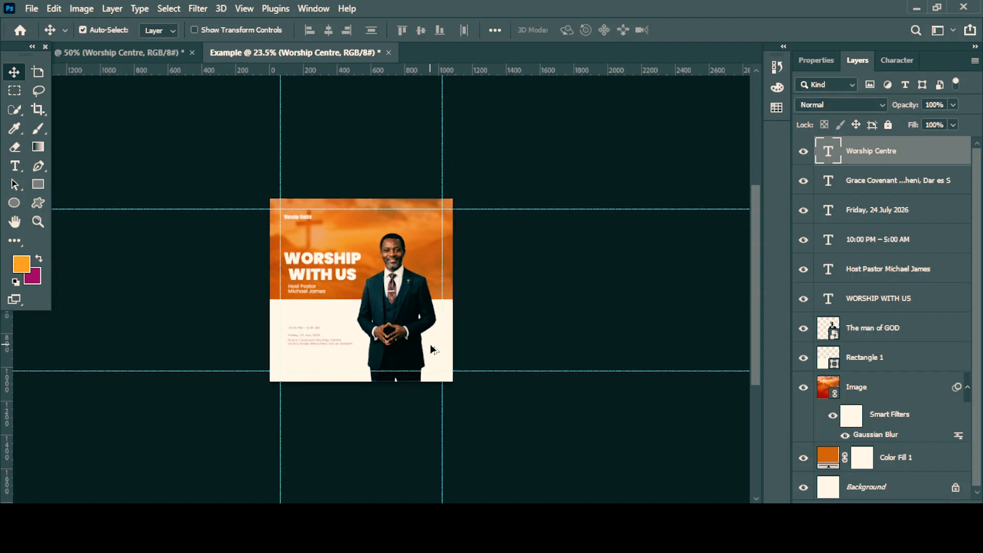
{"action": "scroll", "coordinate": [431, 349], "scroll_direction": "down", "scroll_amount": 1}
{"action": "scroll", "coordinate": [431, 349], "scroll_direction": "down", "scroll_amount": 1}
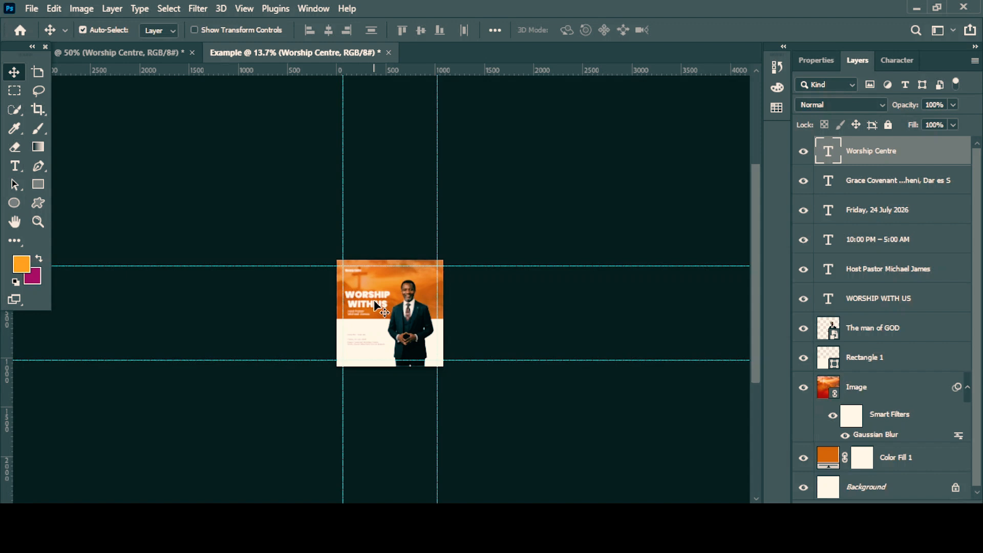
Move the Worship Centre text straight down about 70 px, closer to the WORSHIP WITH US headline.
{"action": "scroll", "coordinate": [375, 306], "scroll_direction": "up", "scroll_amount": 5}
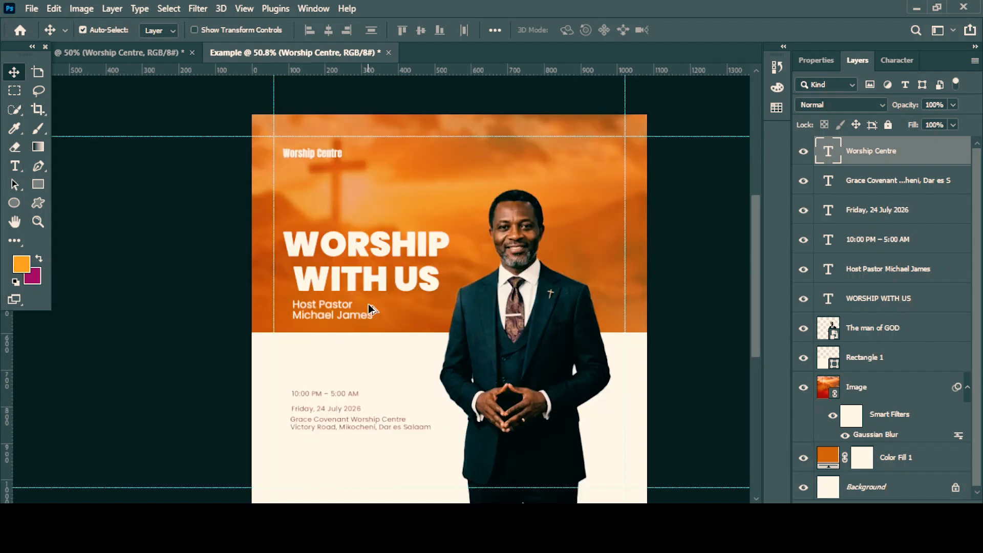
{"action": "scroll", "coordinate": [371, 309], "scroll_direction": "down", "scroll_amount": 1}
{"action": "left_click_drag", "start_coordinate": [656, 283], "coordinate": [610, 265]}
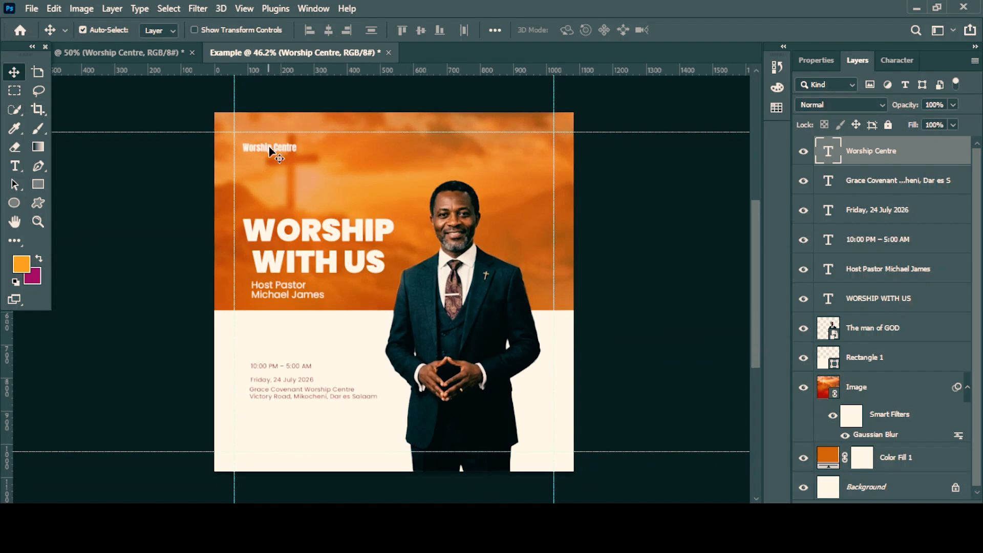
{"action": "left_click_drag", "start_coordinate": [269, 148], "coordinate": [272, 184]}
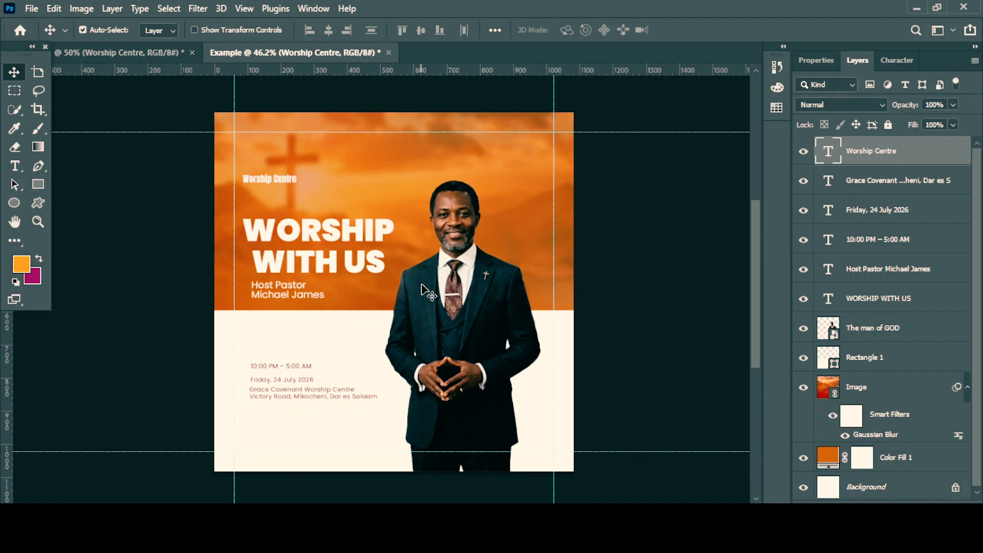
Place the glow image download (65) as a linked file and move its layer directly below the man of GOD layer.
{"action": "left_click", "coordinate": [32, 10]}
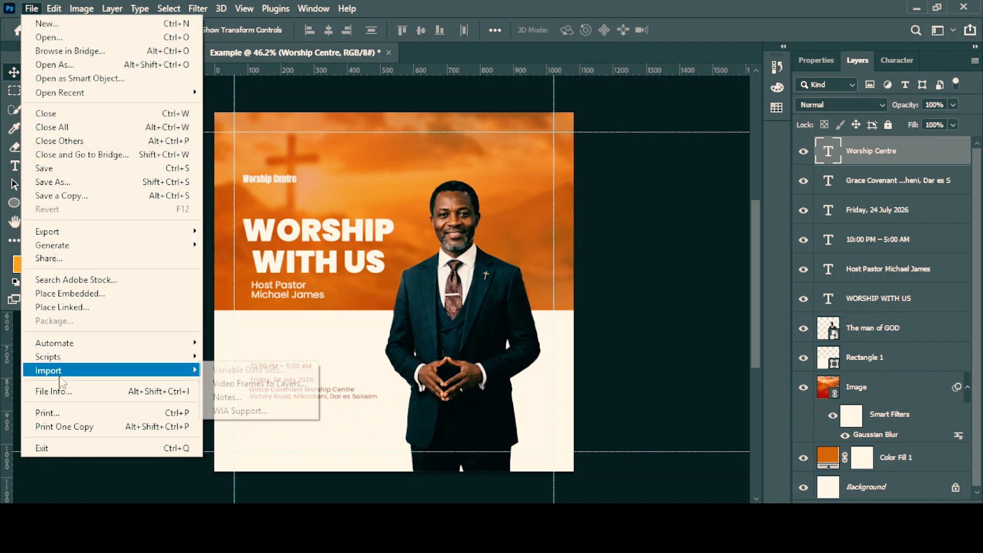
{"action": "left_click", "coordinate": [80, 311]}
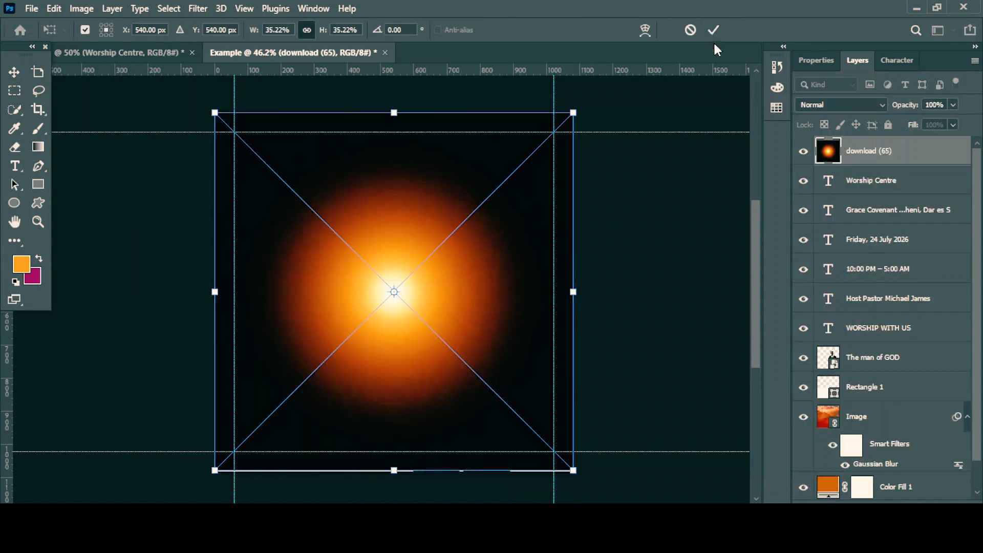
{"action": "left_click", "coordinate": [710, 30]}
{"action": "left_click_drag", "start_coordinate": [856, 159], "coordinate": [862, 379]}
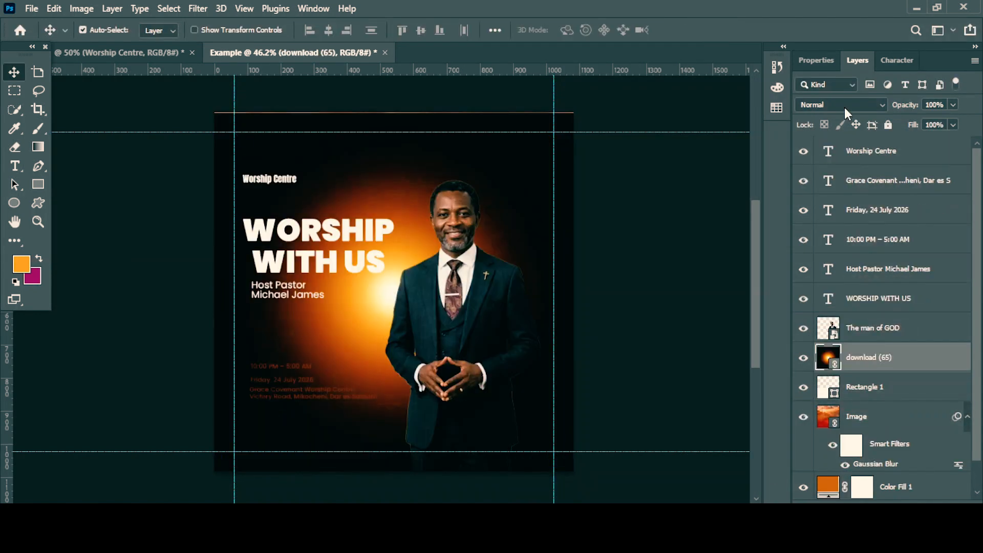
Set the glow layer's blend mode to Screen and move the glow behind the pastor's head.
{"action": "left_click", "coordinate": [844, 106]}
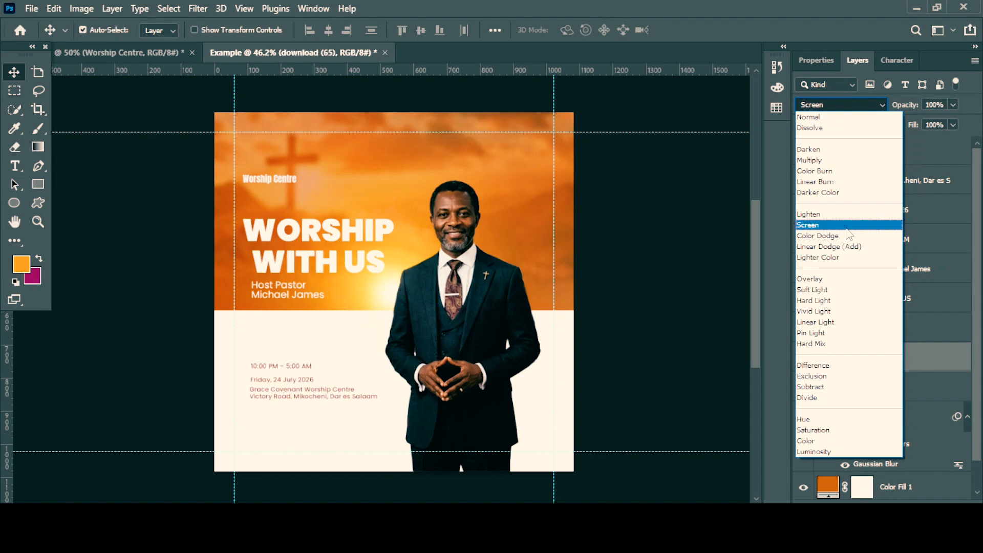
{"action": "left_click", "coordinate": [846, 227]}
{"action": "left_click_drag", "start_coordinate": [327, 279], "coordinate": [438, 215]}
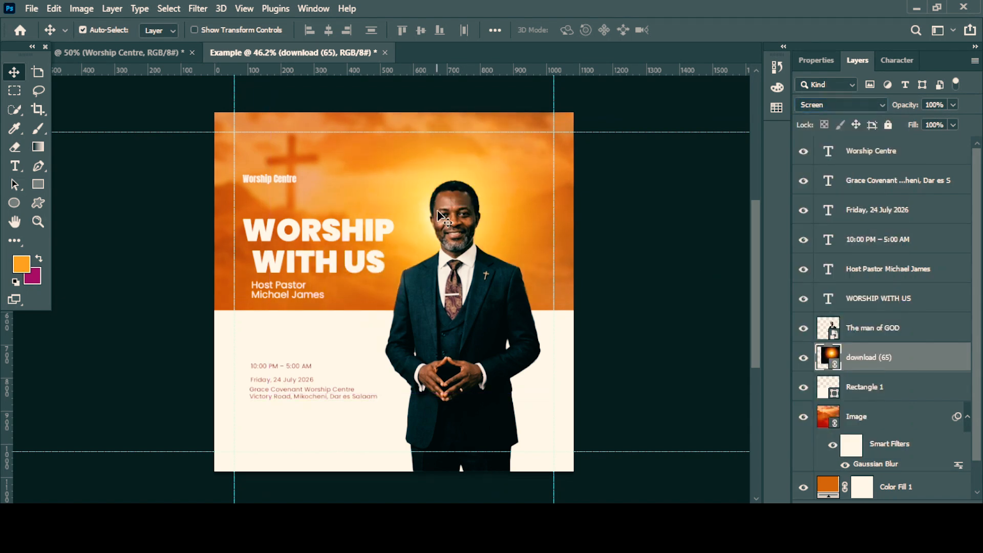
Left-align the WORSHIP WITH US headline text and move it back to the left margin under Worship Centre.
{"action": "double_click", "coordinate": [828, 298]}
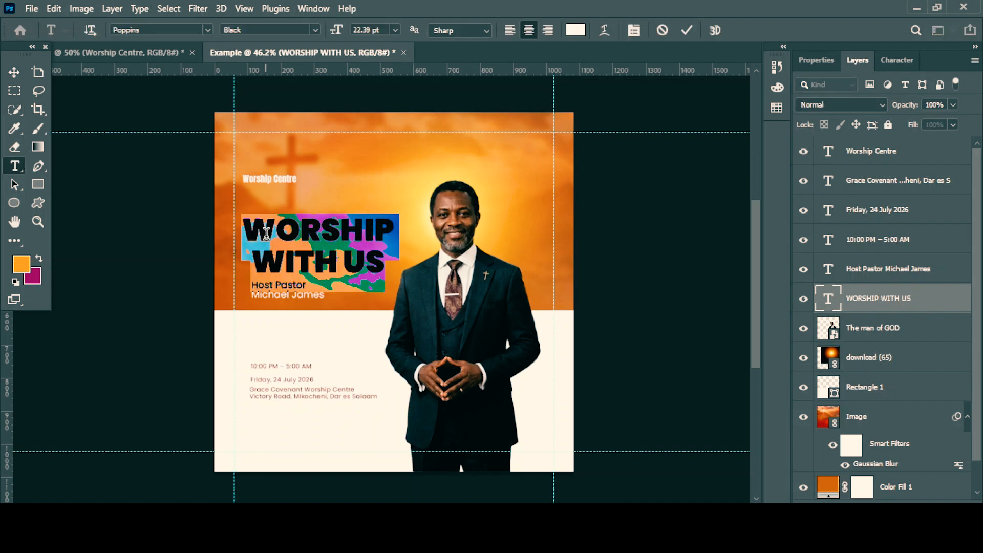
{"action": "left_click", "coordinate": [509, 30]}
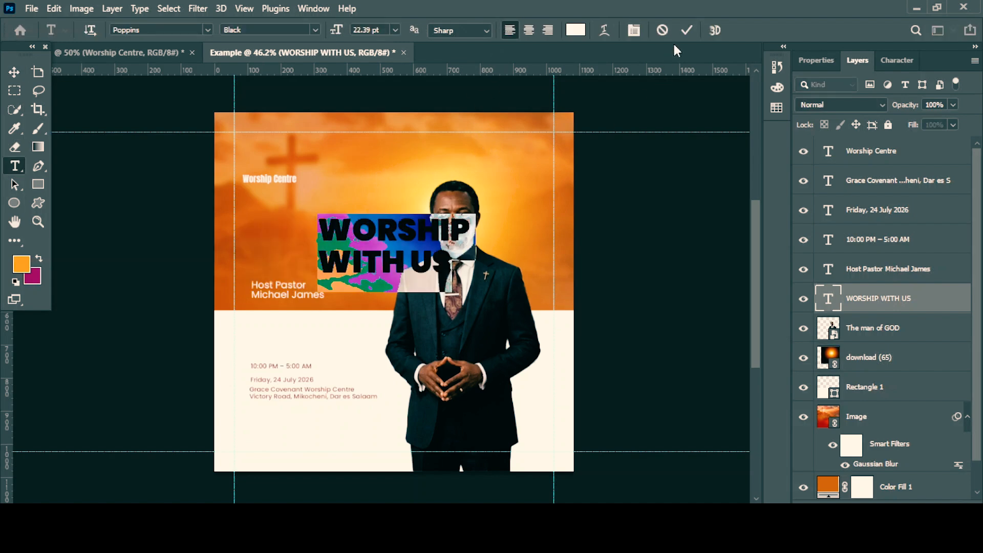
{"action": "left_click", "coordinate": [686, 31]}
{"action": "key", "text": "v"}
{"action": "left_click_drag", "start_coordinate": [379, 226], "coordinate": [307, 226]}
Scale the glow to 40.27% centred around the pastor's head, and add a duplicate of it slightly lower behind him.
{"action": "left_click", "coordinate": [430, 218]}
{"action": "key", "text": "ctrl+t"}
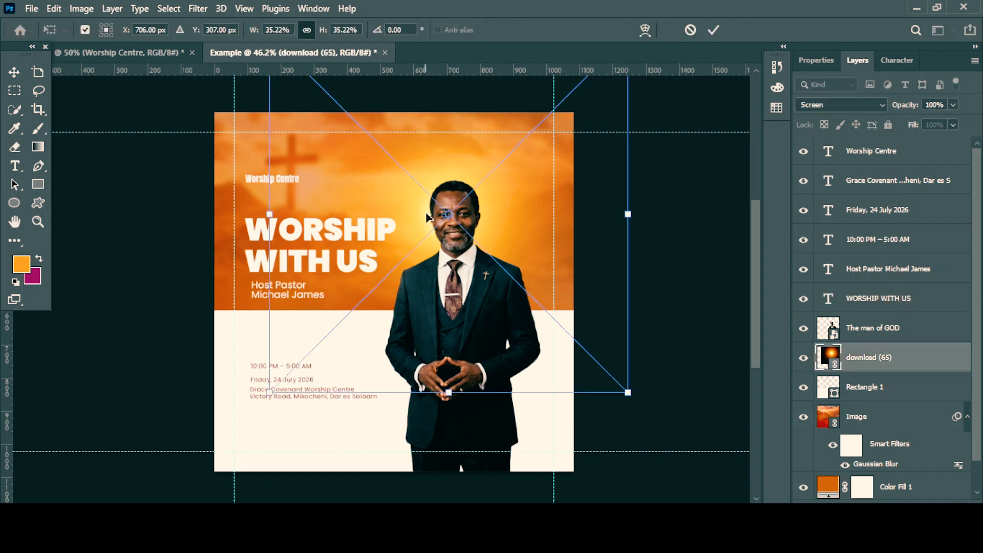
{"action": "left_click_drag", "start_coordinate": [628, 392], "coordinate": [680, 443]}
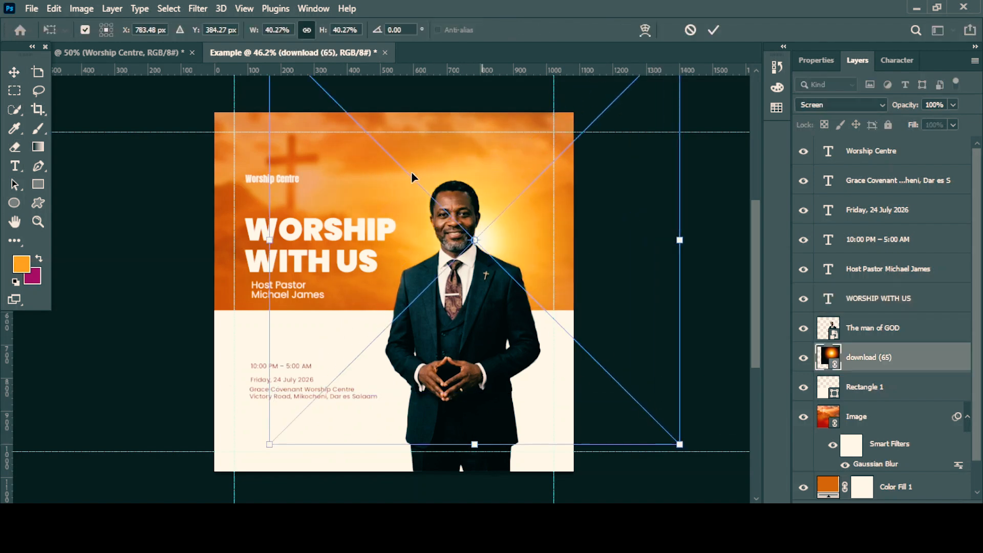
{"action": "left_click_drag", "start_coordinate": [475, 240], "coordinate": [476, 200]}
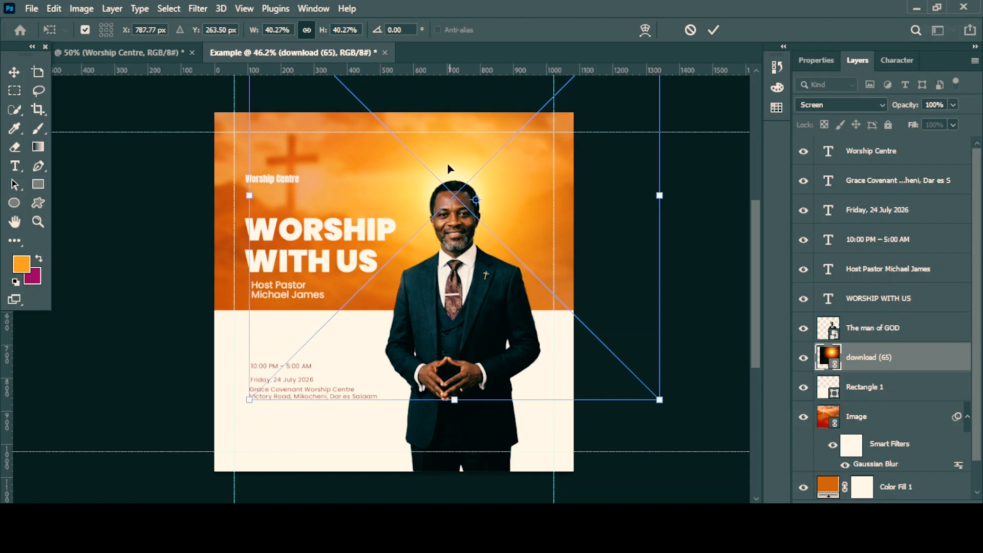
{"action": "key", "text": "Return"}
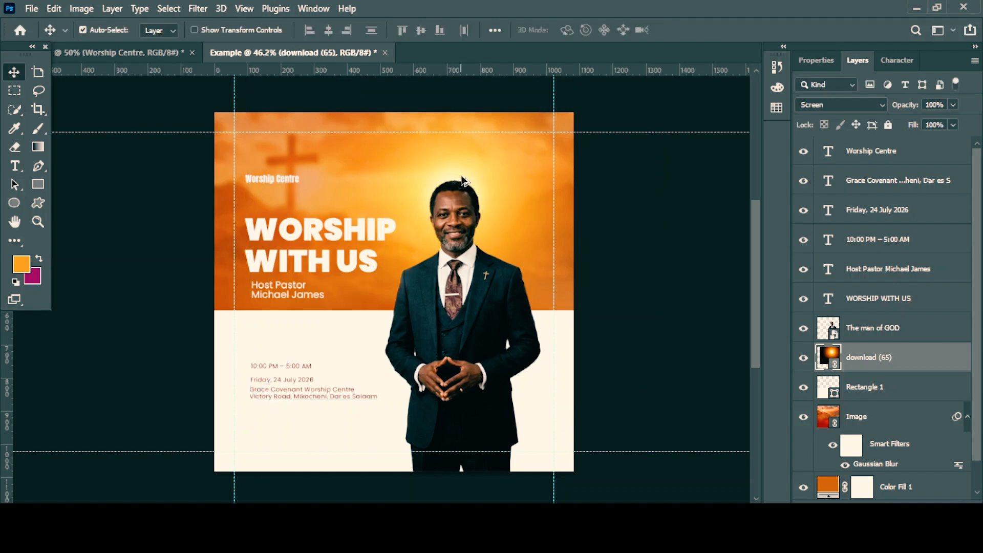
{"action": "left_click_drag", "start_coordinate": [463, 180], "coordinate": [452, 268]}
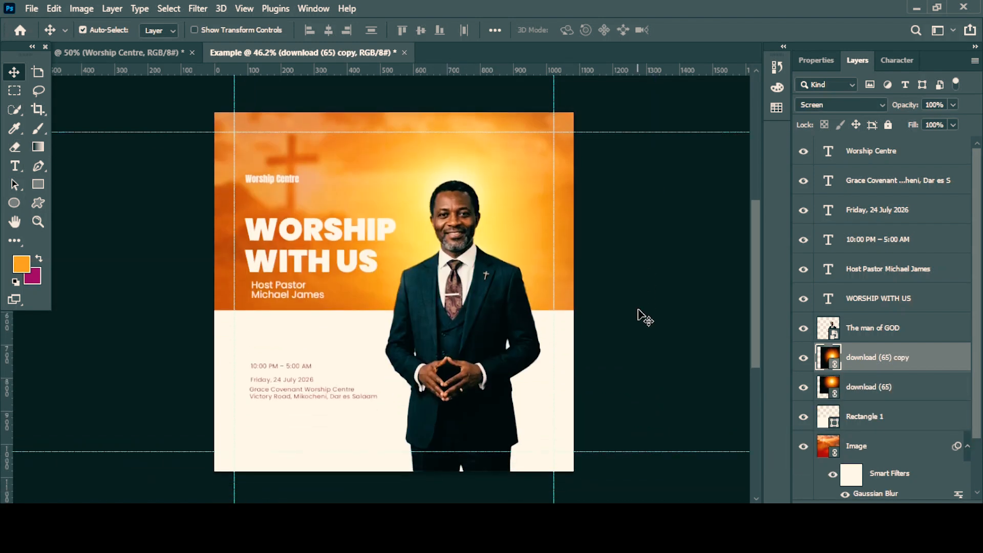
Enlarge the time, date and venue texts slightly, and align them and the Host Pastor text with the headline's left edge.
{"action": "left_click", "coordinate": [285, 396]}
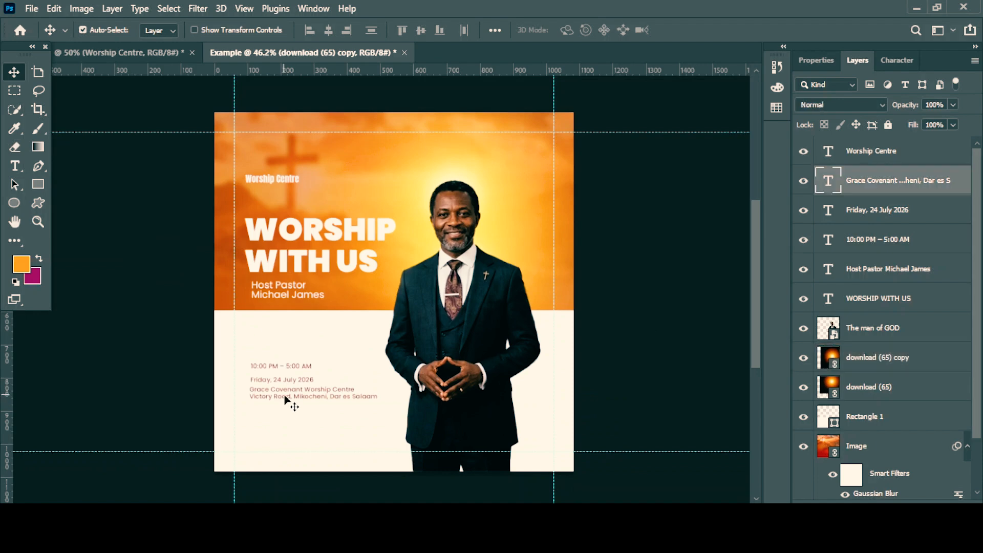
{"action": "left_click", "coordinate": [281, 380], "text": "shift"}
{"action": "left_click", "coordinate": [279, 366], "text": "shift"}
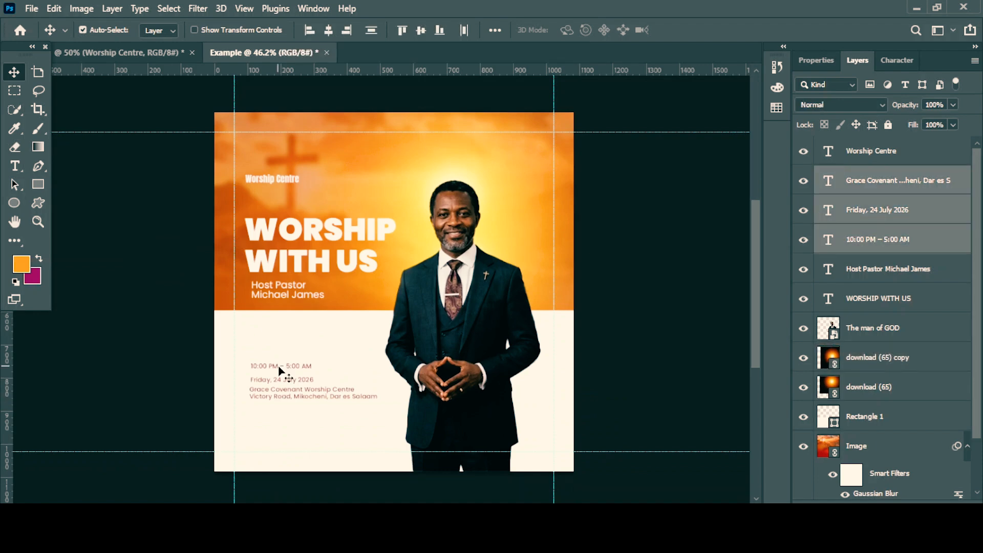
{"action": "key", "text": "ctrl+t"}
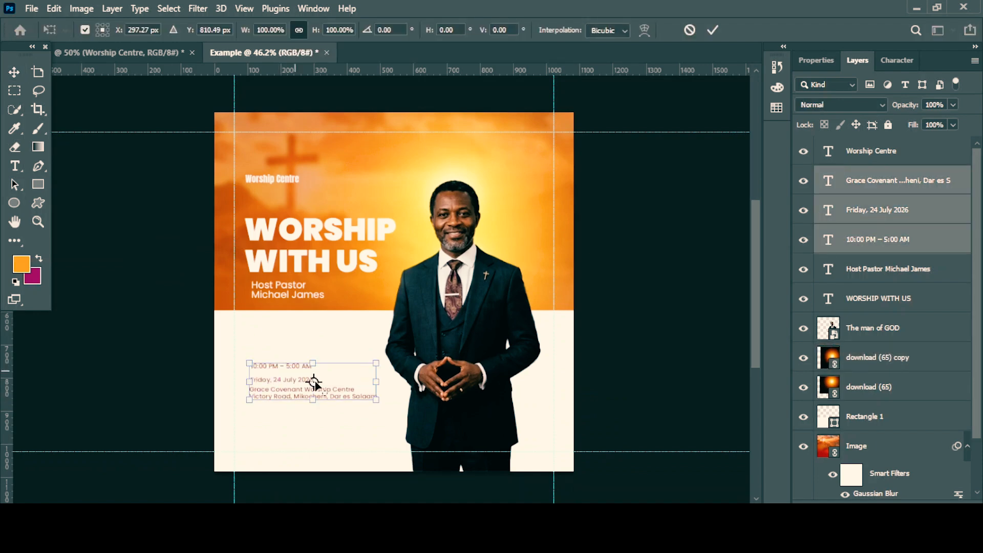
{"action": "left_click_drag", "start_coordinate": [314, 400], "coordinate": [314, 406]}
{"action": "left_click", "coordinate": [712, 30]}
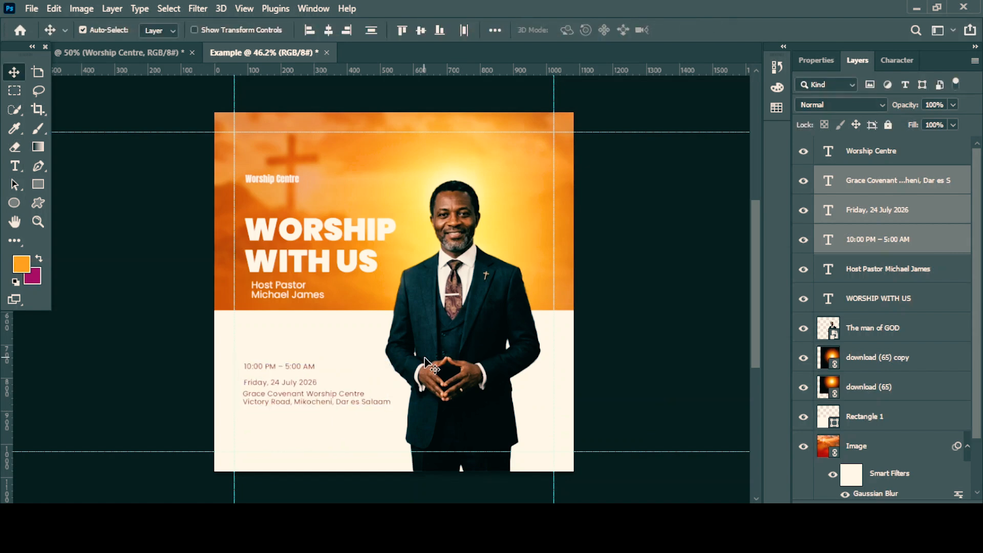
{"action": "left_click", "coordinate": [651, 237]}
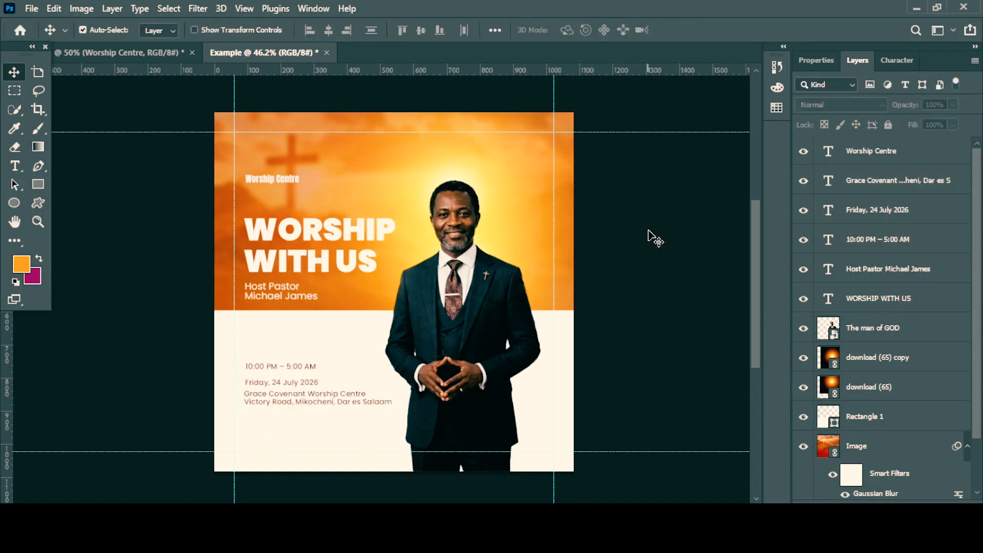